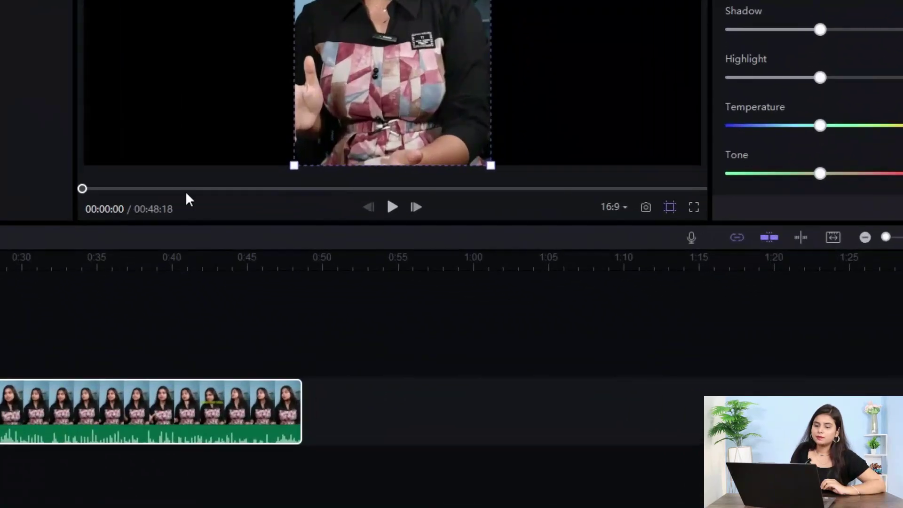
Switch the project aspect ratio to the Tiktok & Shorts (9:16) preset.
left_click(620, 205)
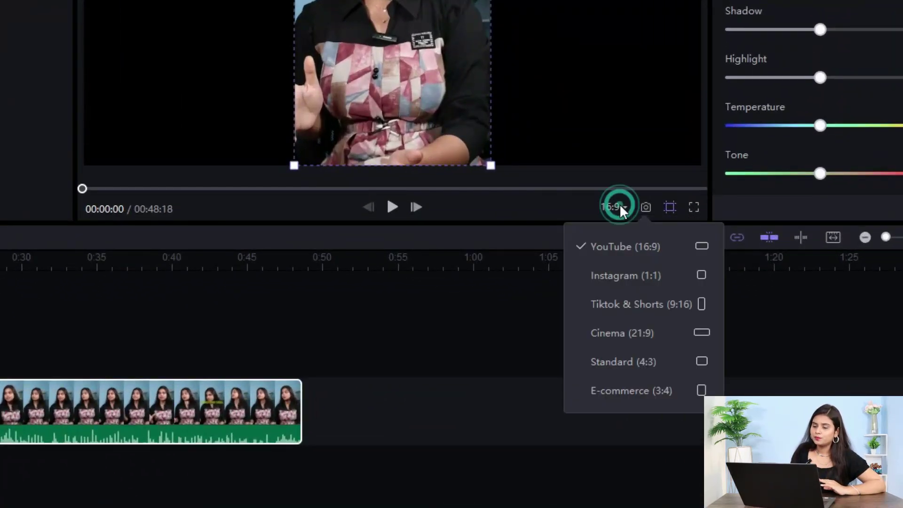
left_click(633, 303)
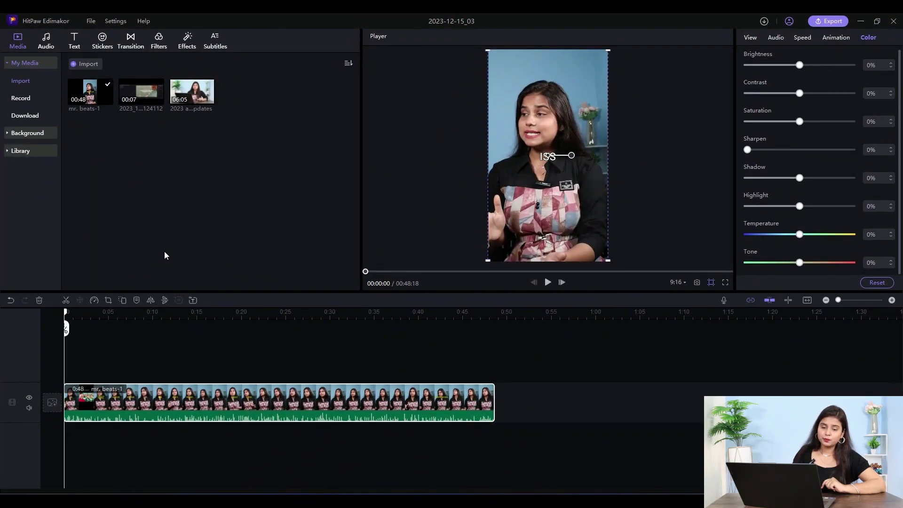
Split the clip at two cut points surrounding the wanted 5-second section.
key("space")
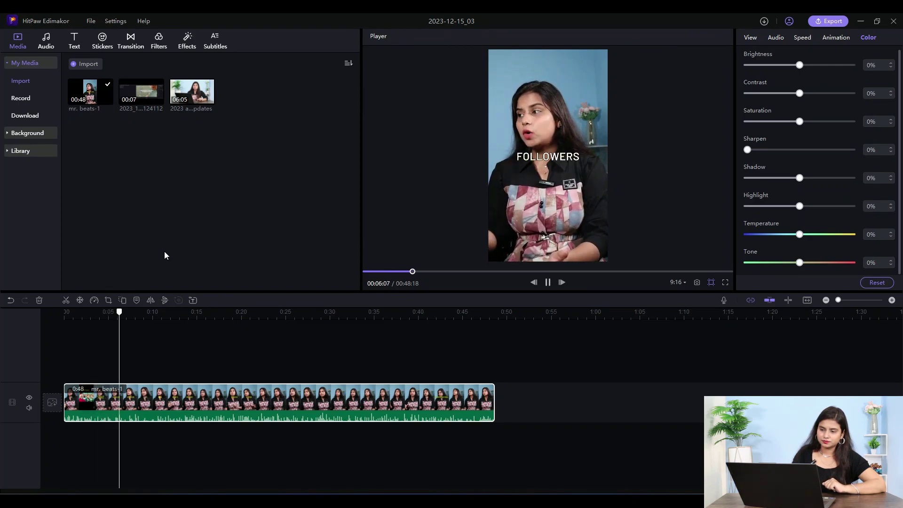
key("space")
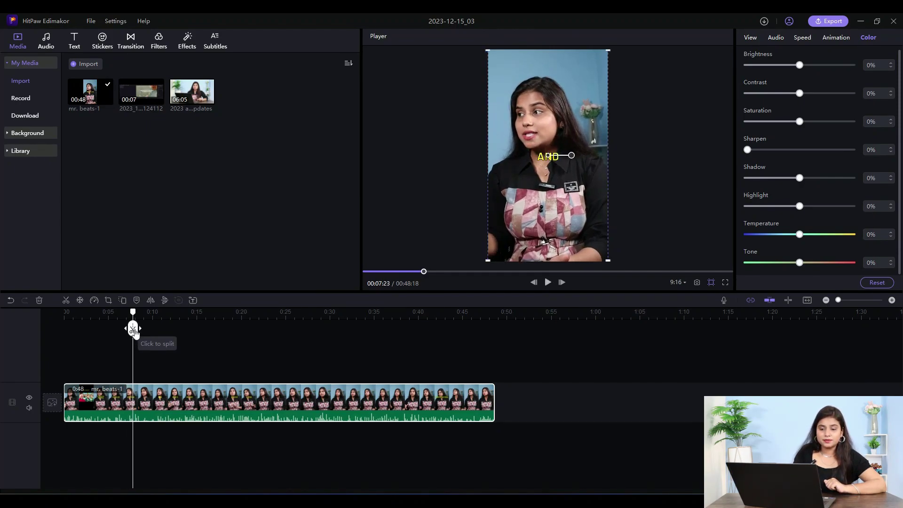
left_click(132, 312)
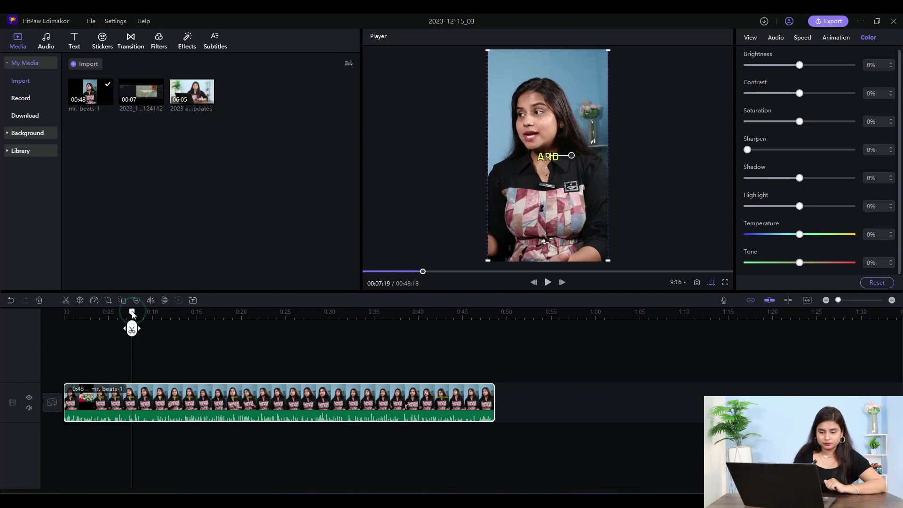
left_click(132, 328)
key("space")
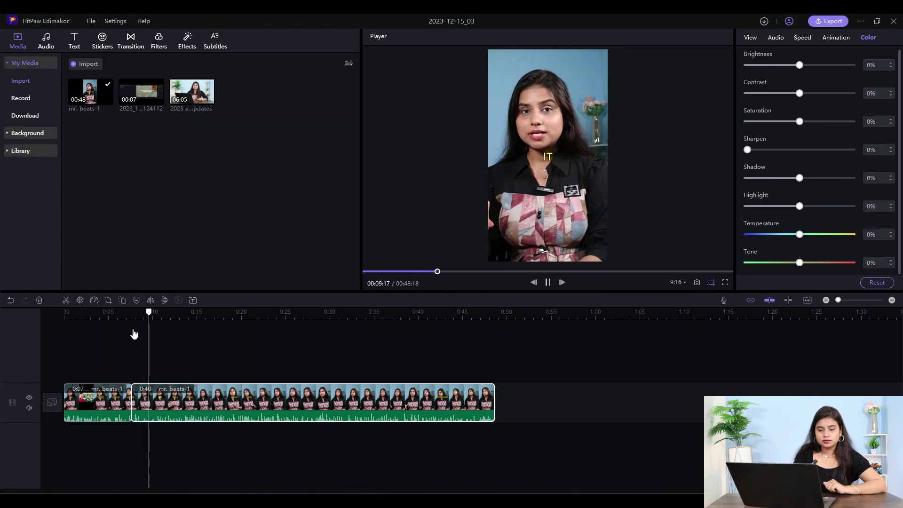
key("space")
key("space")
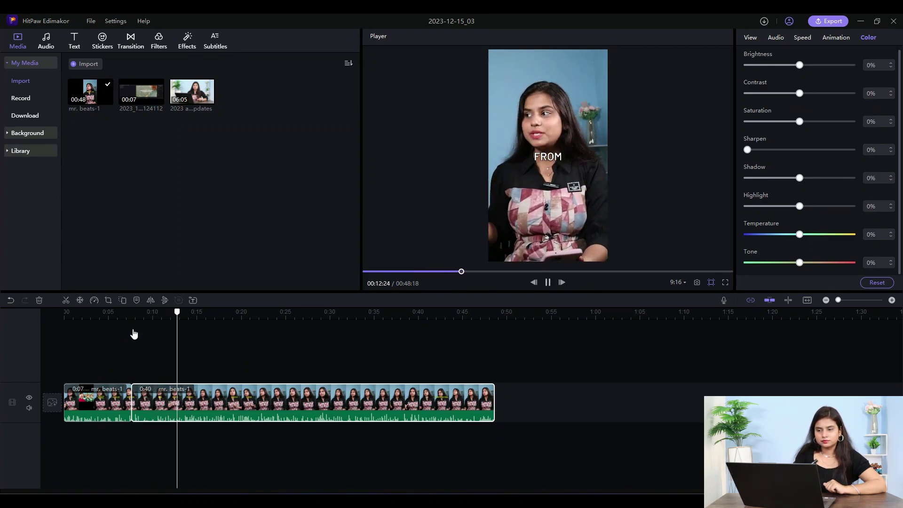
key("space")
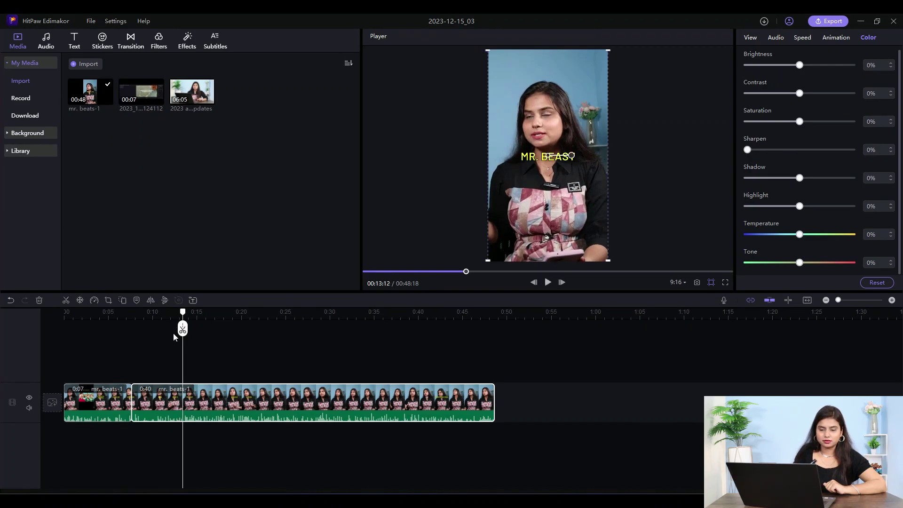
left_click(182, 328)
left_click(105, 402)
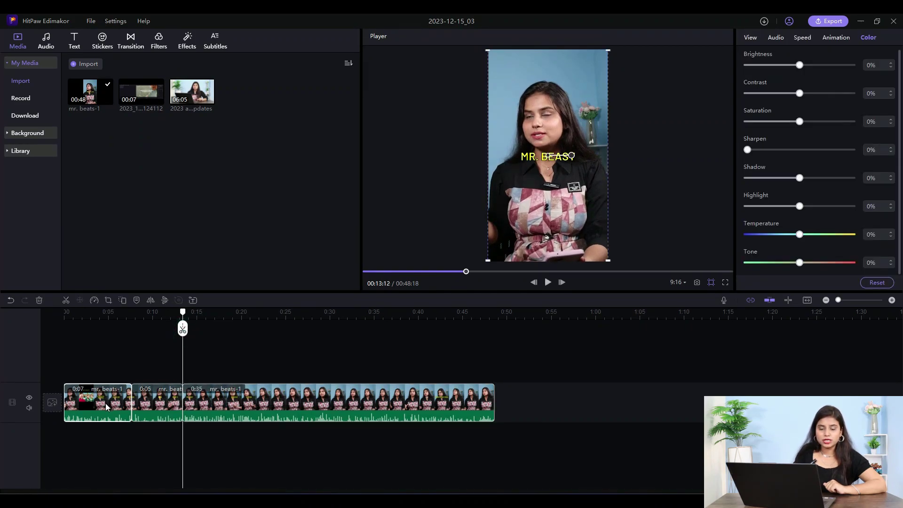
Delete the opening 7-second piece and the 0:35 tail, keeping the 5-second clip.
left_click(105, 402)
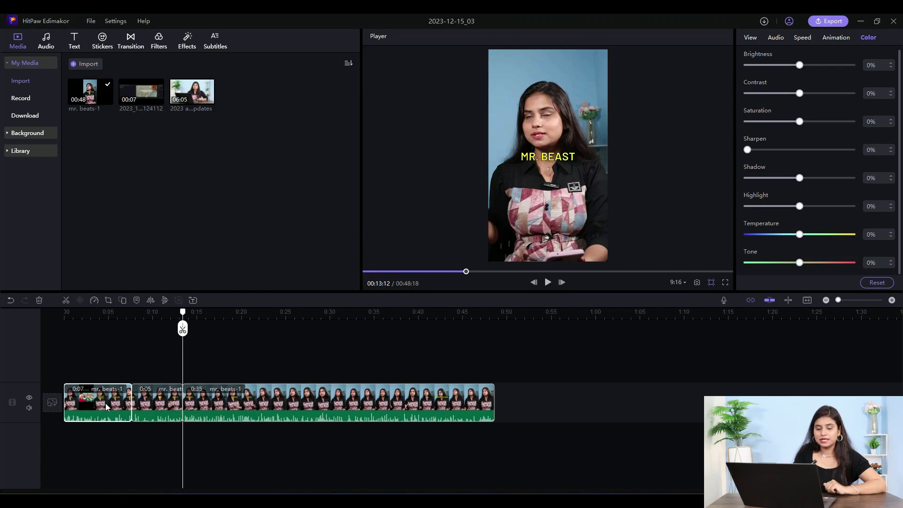
right_click(106, 403)
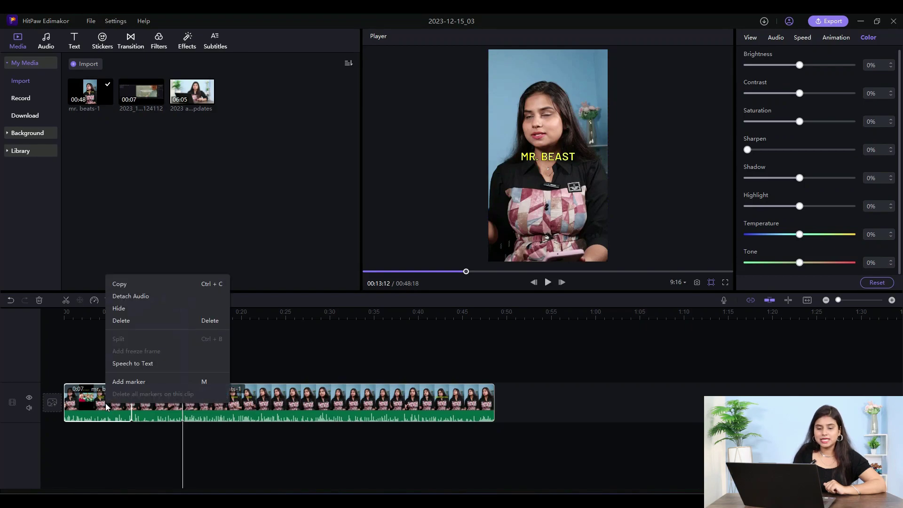
left_click(135, 320)
left_click(247, 399)
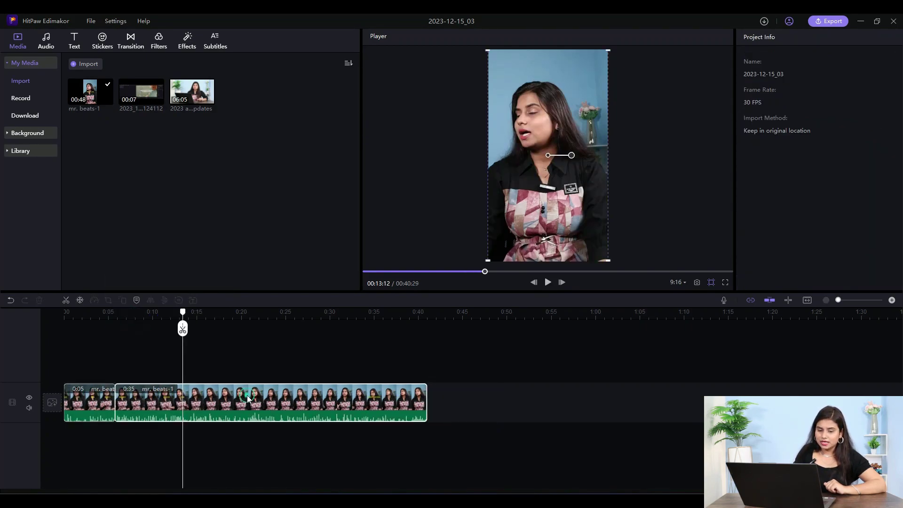
right_click(247, 399)
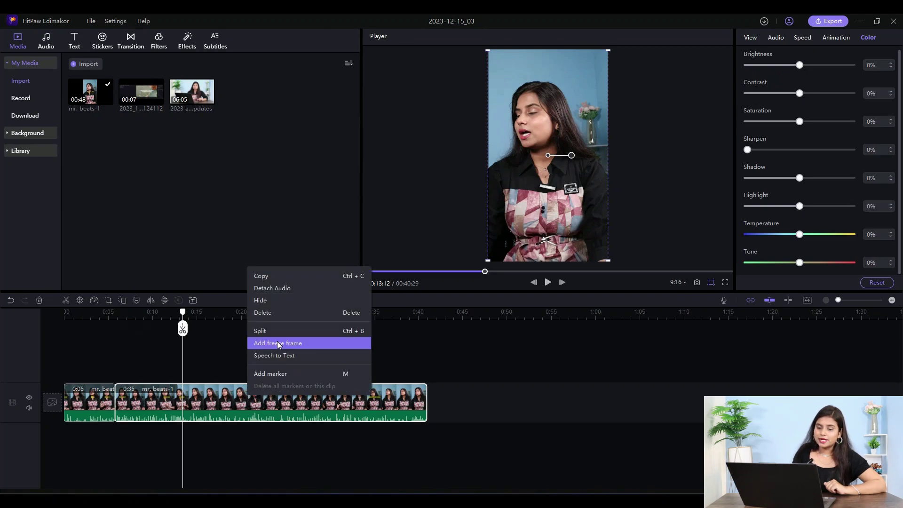
left_click(272, 313)
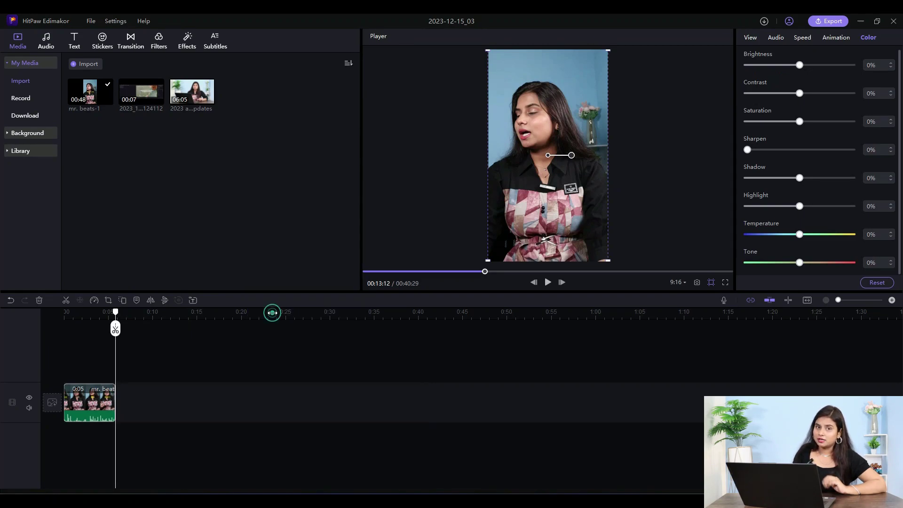
left_click(83, 400)
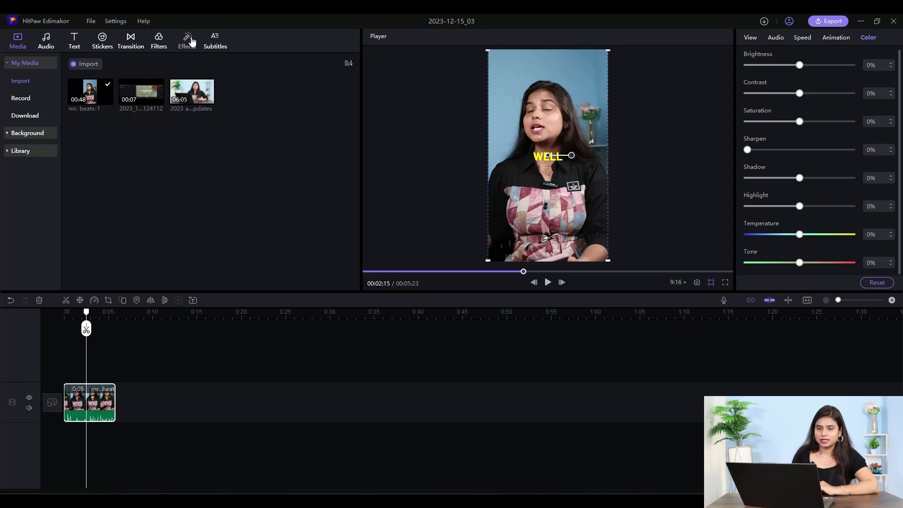
Run Auto Subtitling on the Main Timeline and select the generated subtitle clip.
left_click(215, 45)
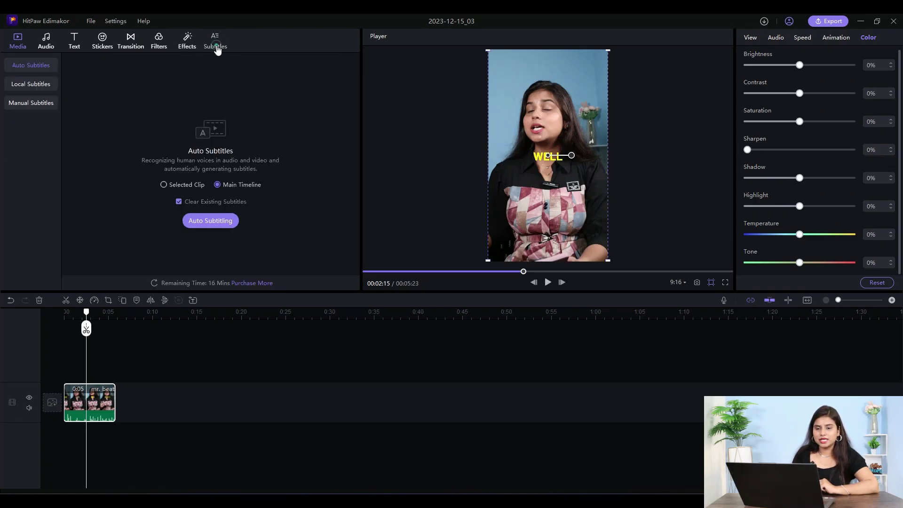
left_click(211, 227)
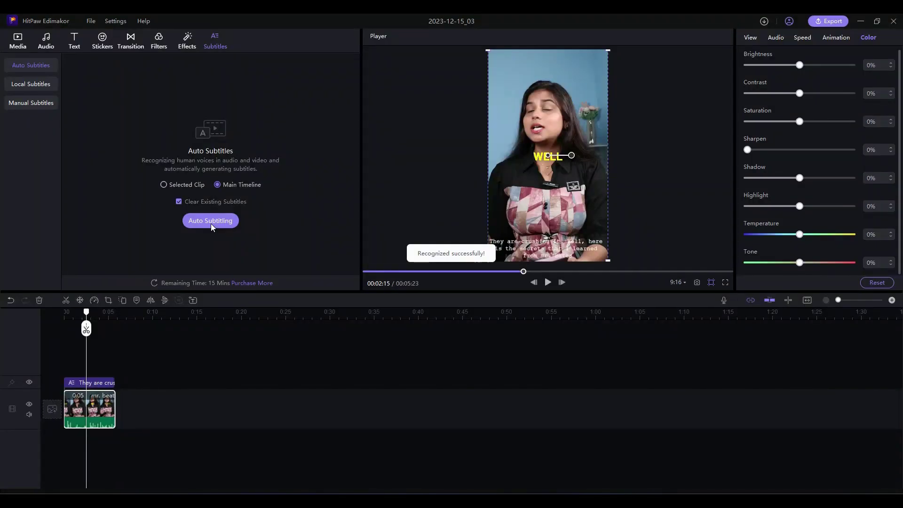
left_click(91, 383)
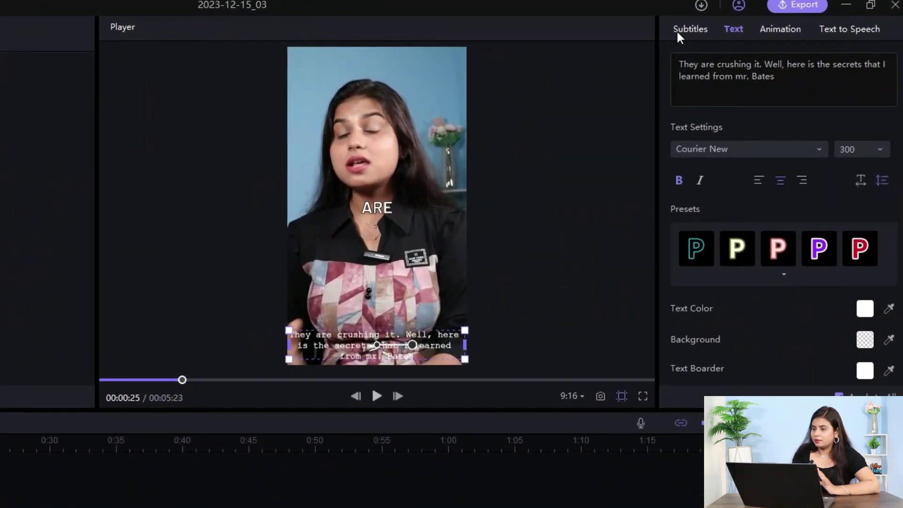
left_click(716, 33)
left_click(723, 28)
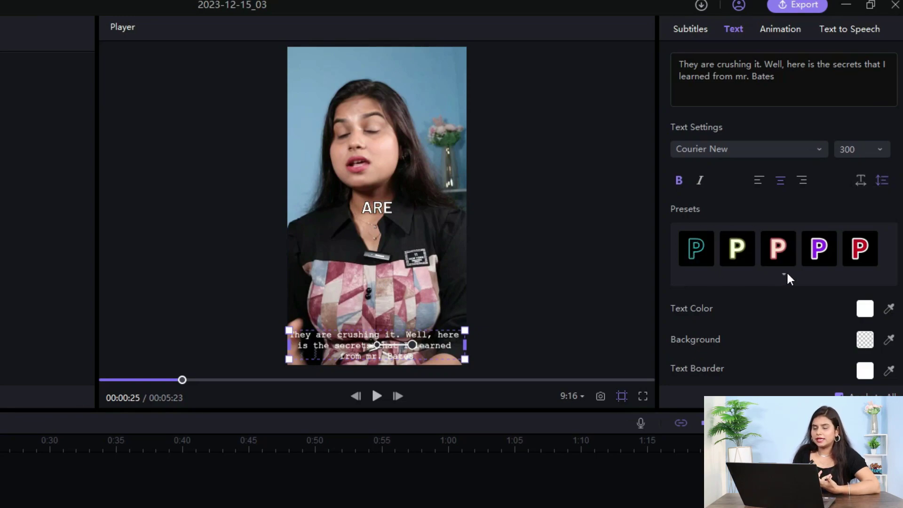
scroll(788, 274, "down", 3)
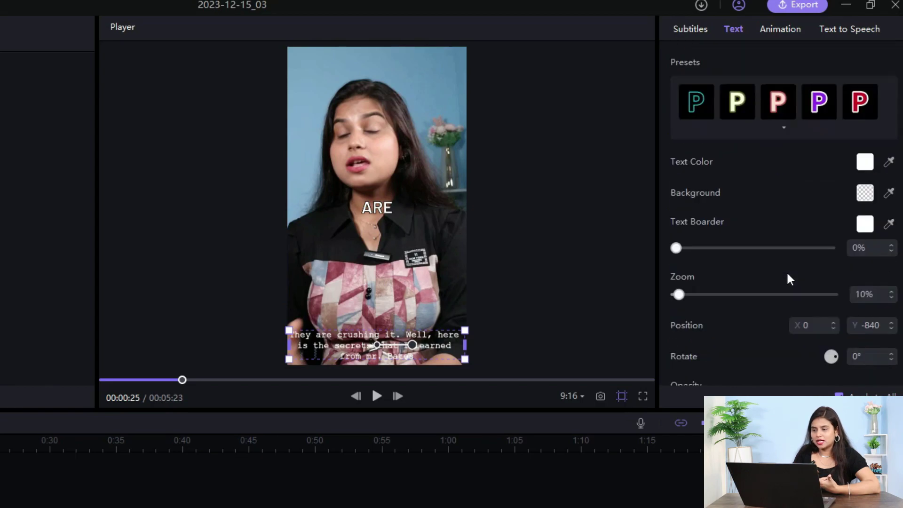
scroll(787, 274, "up", 3)
scroll(788, 274, "down", 3)
scroll(787, 274, "up", 3)
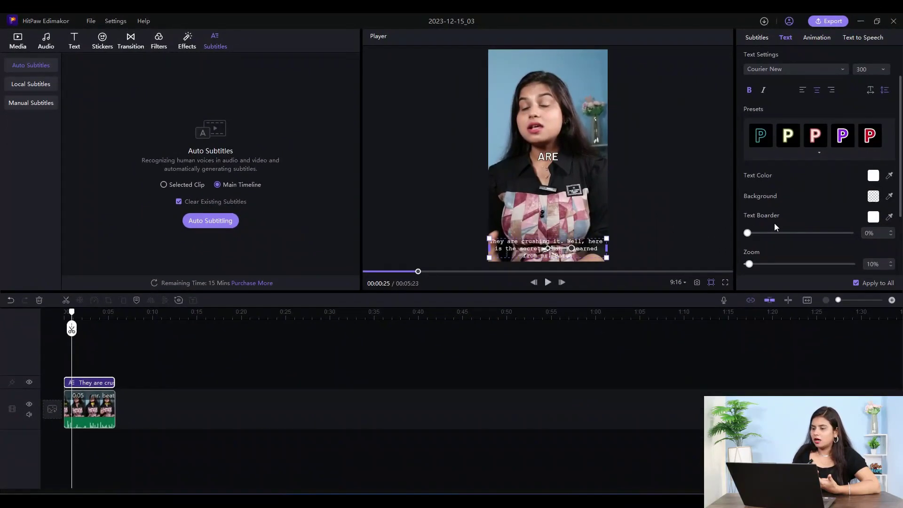
scroll(776, 227, "down", 3)
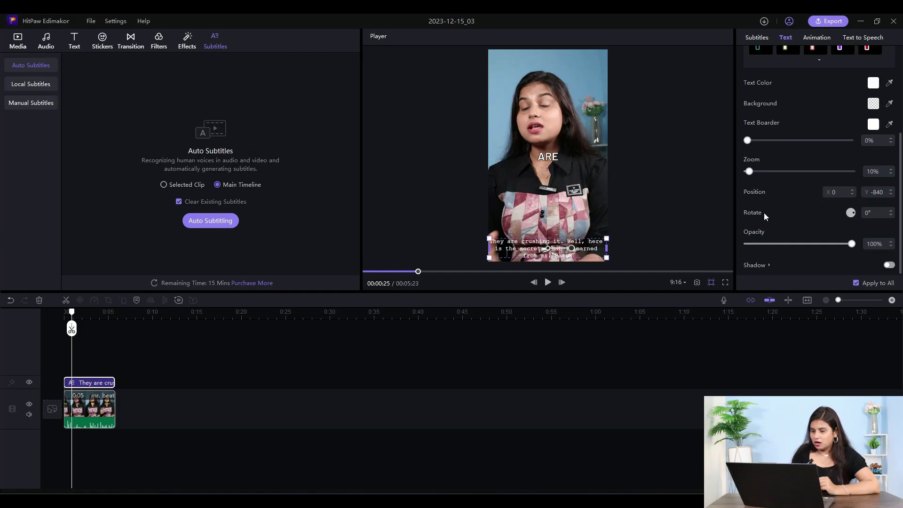
scroll(764, 215, "up", 5)
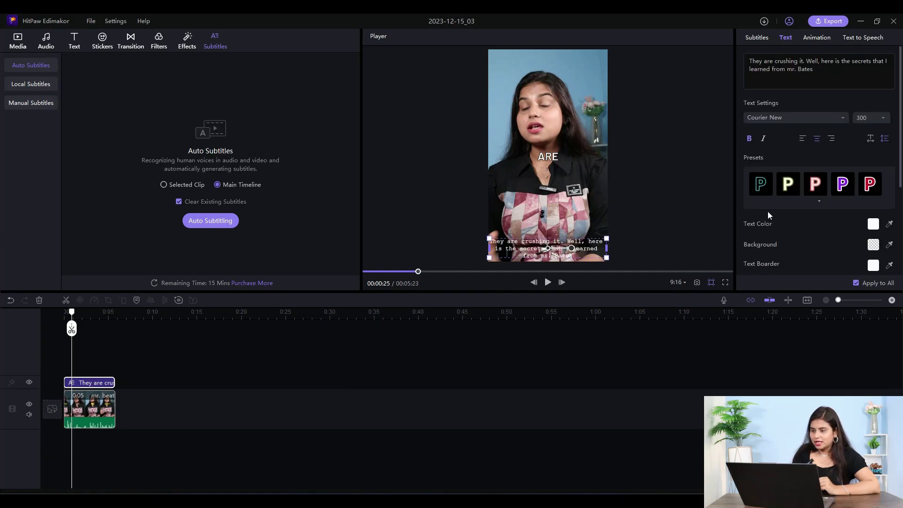
Color the subtitles light yellow (#FEFB91) and move them to mid-frame.
left_click(873, 224)
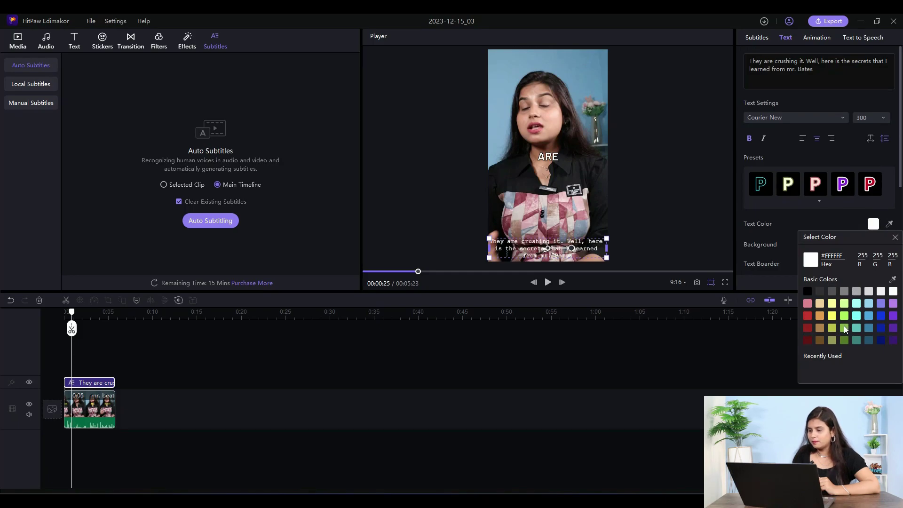
left_click(831, 303)
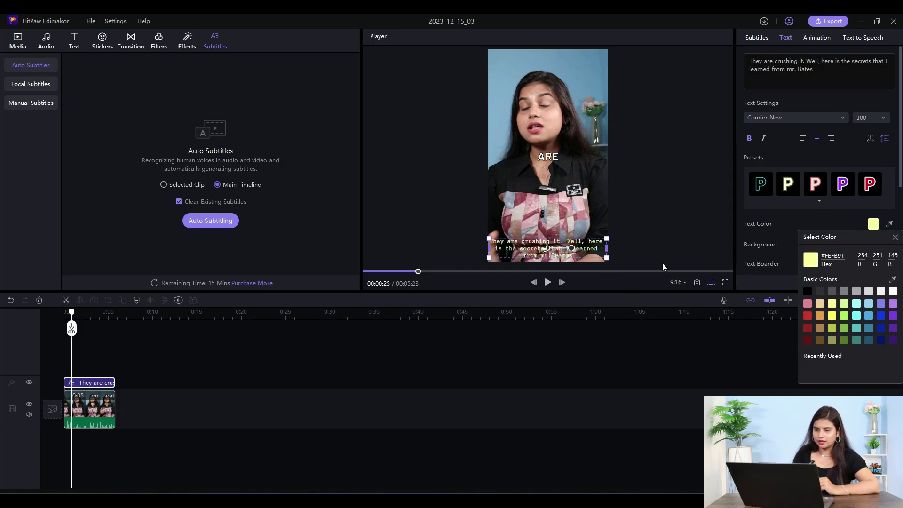
left_click_drag(533, 246, 535, 173)
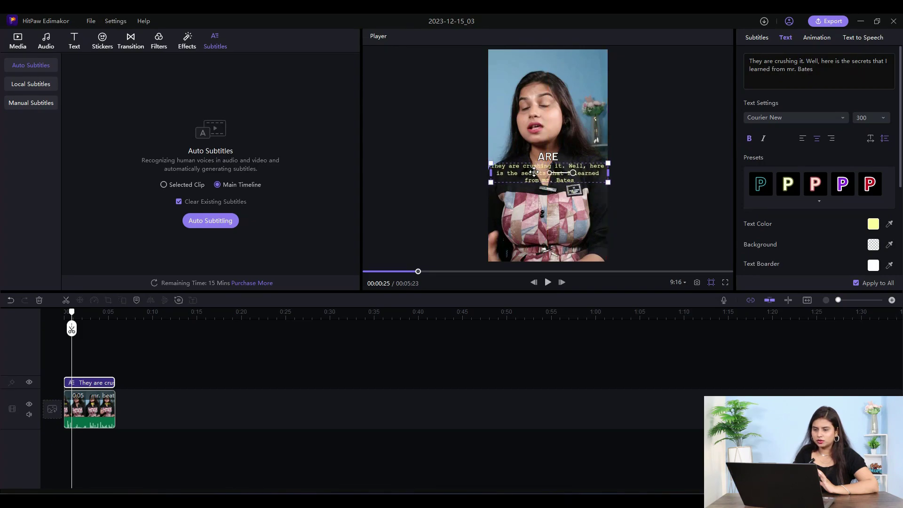
left_click(814, 37)
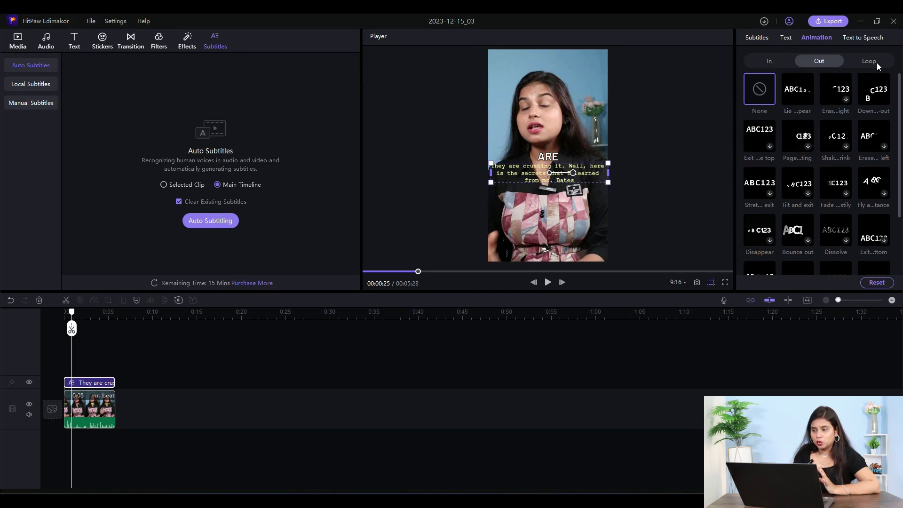
Show the subtitle Text to Speech language, mood and voice options.
left_click(861, 36)
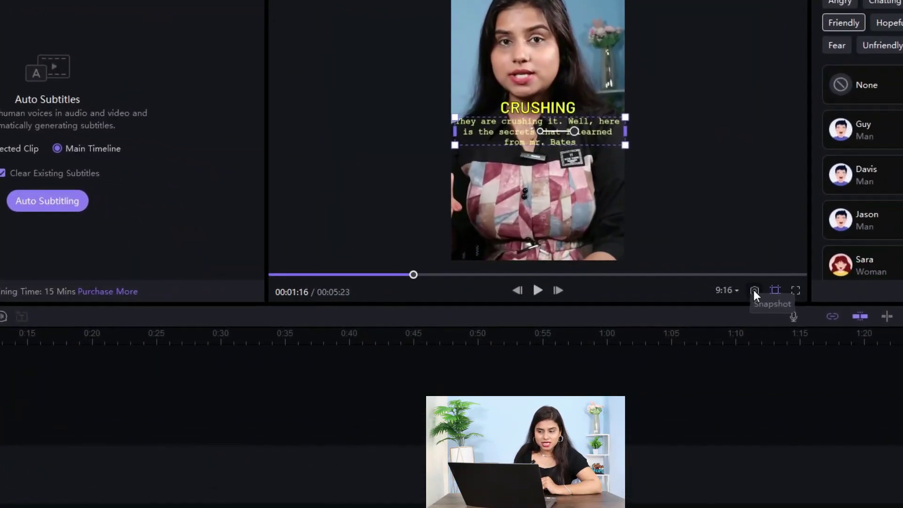
left_click(738, 289)
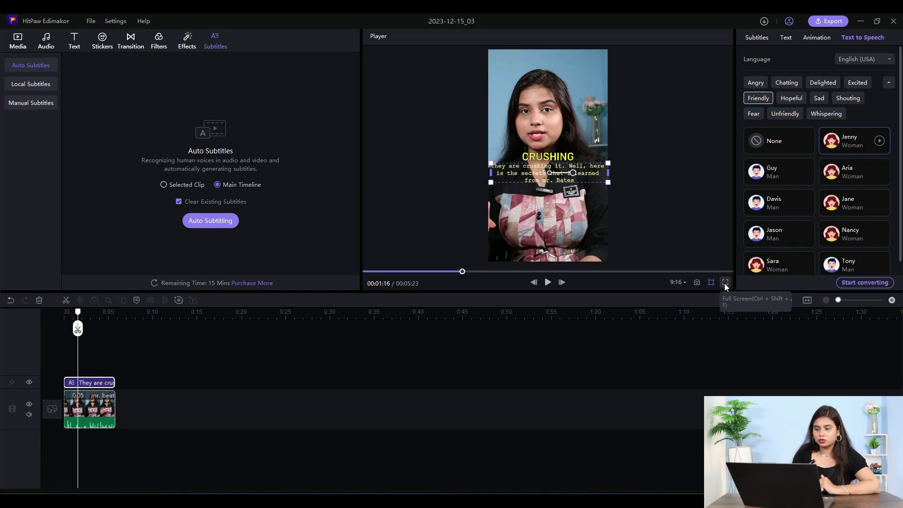
Preview full-screen, exit, then resize the Player panel by dragging its dividers.
left_click(725, 282)
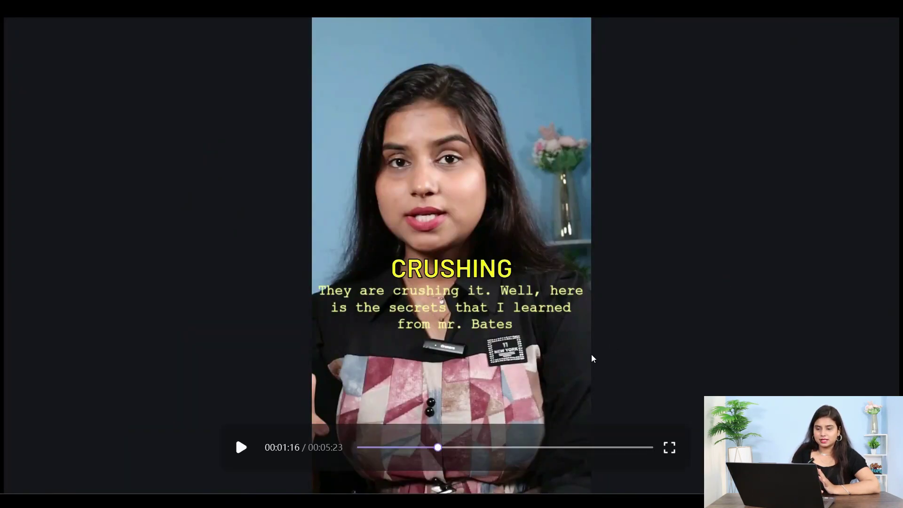
left_click(669, 447)
left_click_drag(464, 189, 390, 189)
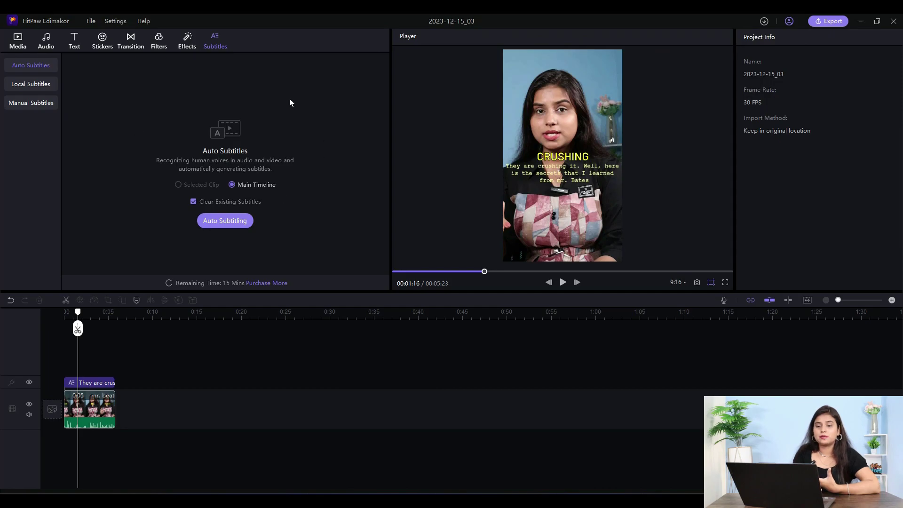
left_click_drag(391, 170, 338, 188)
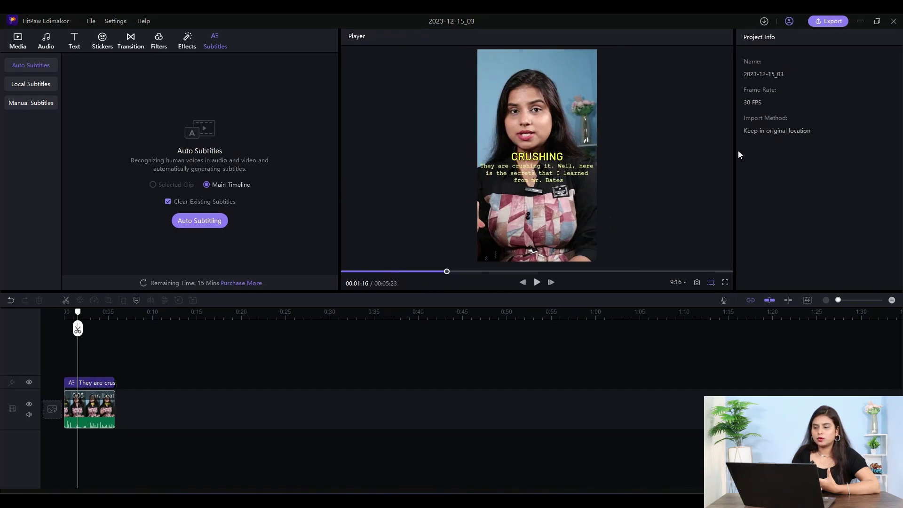
mouse_move(728, 152)
left_mouse_down()
mouse_move(619, 169)
mouse_move(729, 169)
left_mouse_up()
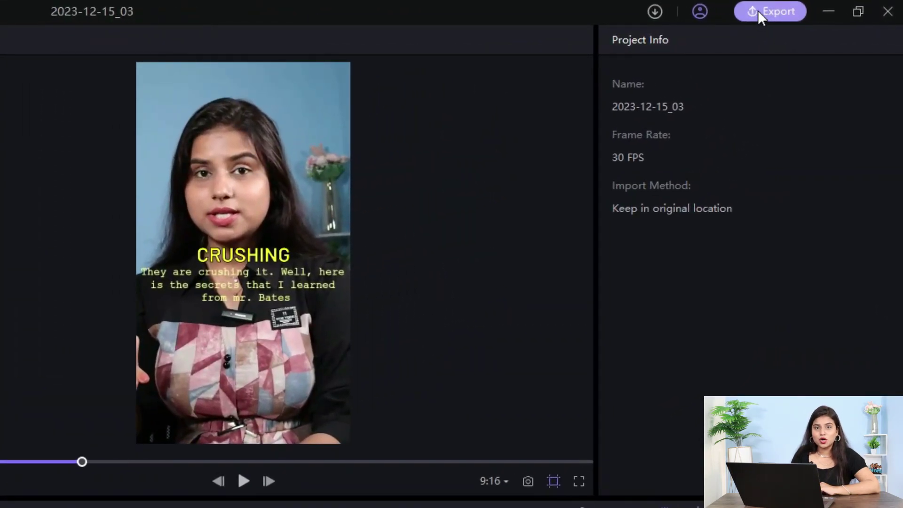
Choose the TikTok & Shorts export preset and rename the output file, keeping the default folder.
left_click(757, 10)
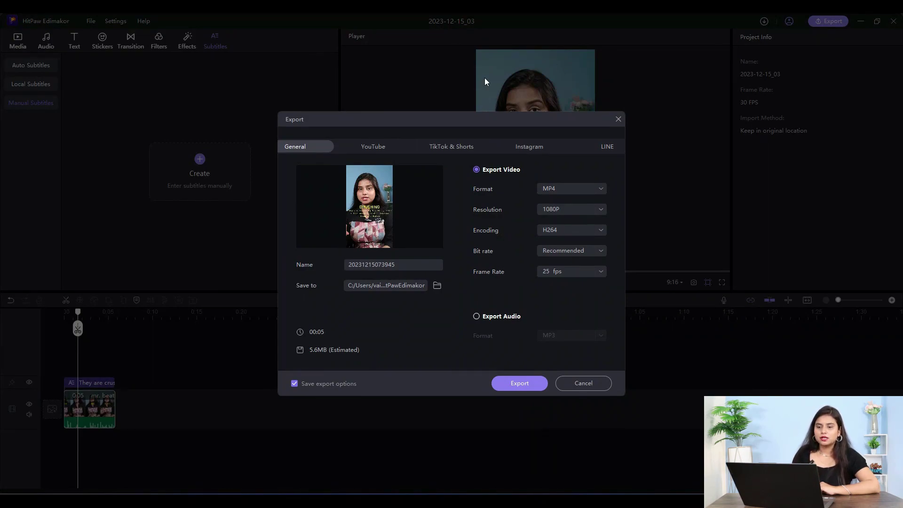
left_click(451, 146)
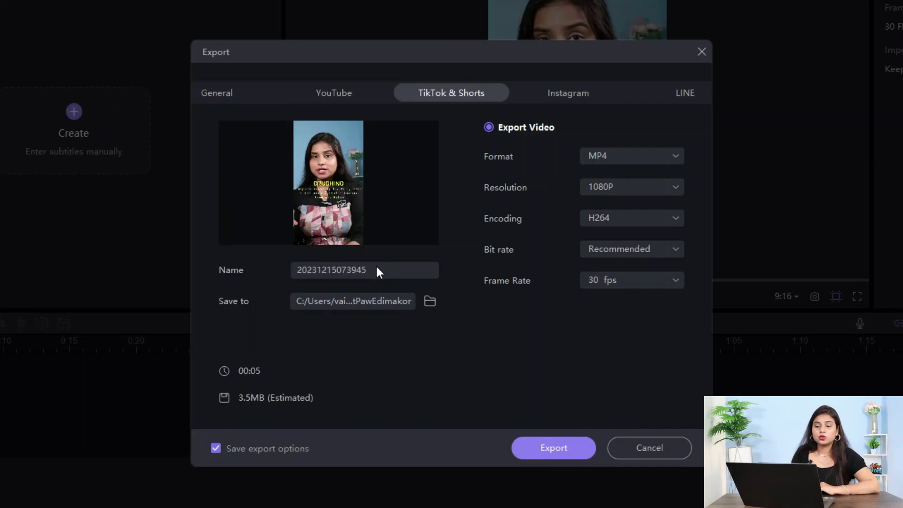
double_click(376, 266)
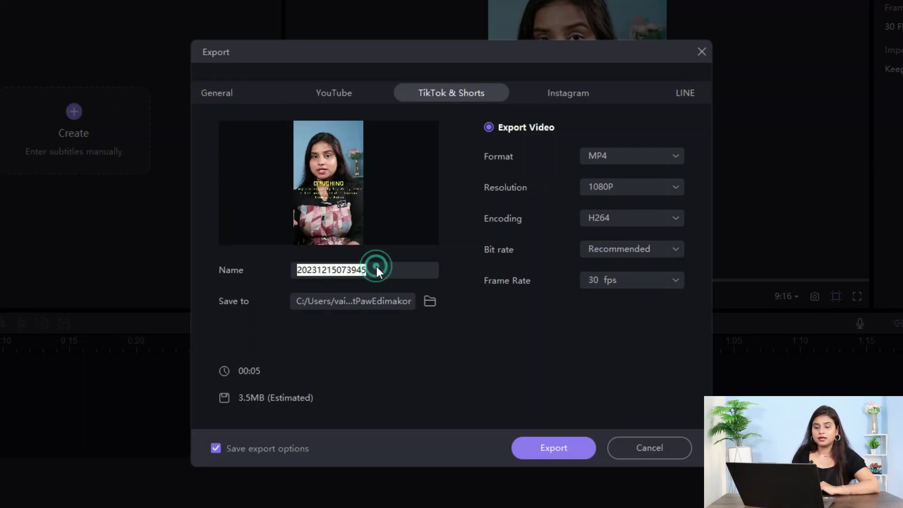
type("VA")
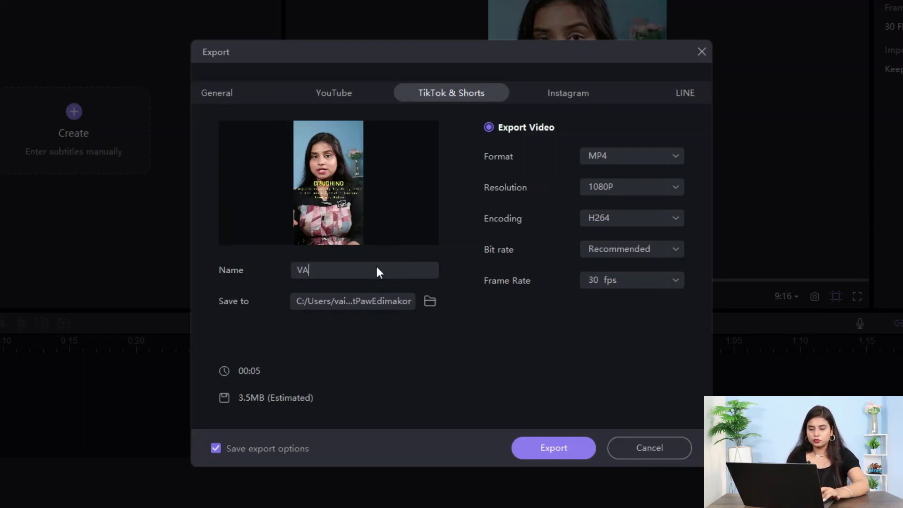
type("ISHA")
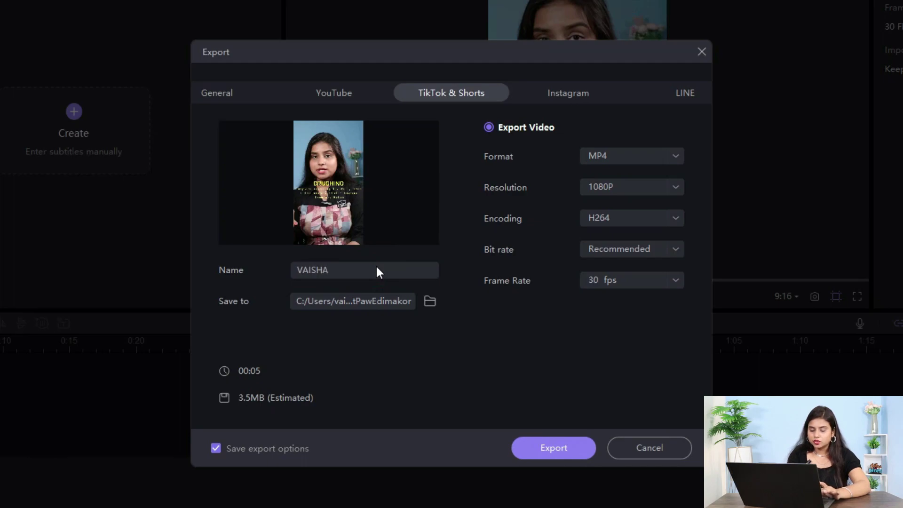
key("BackSpace")
type("NAVI")
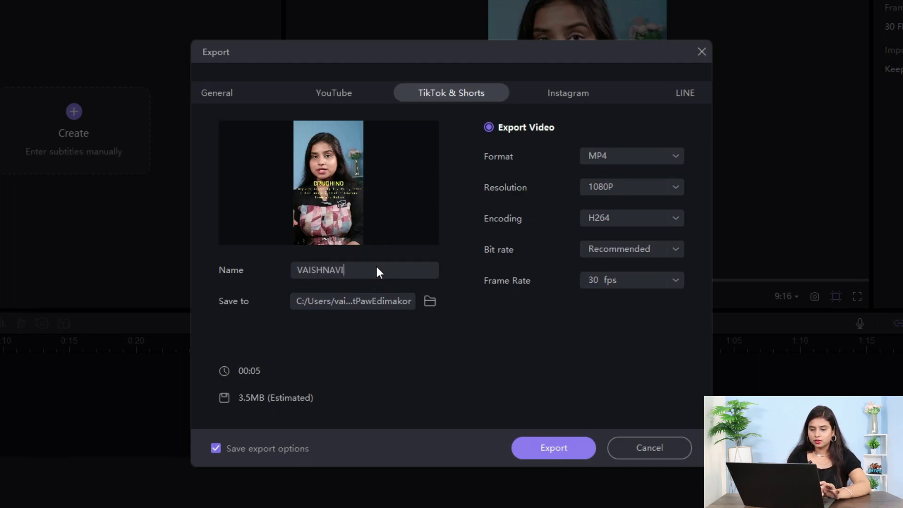
left_click(339, 304)
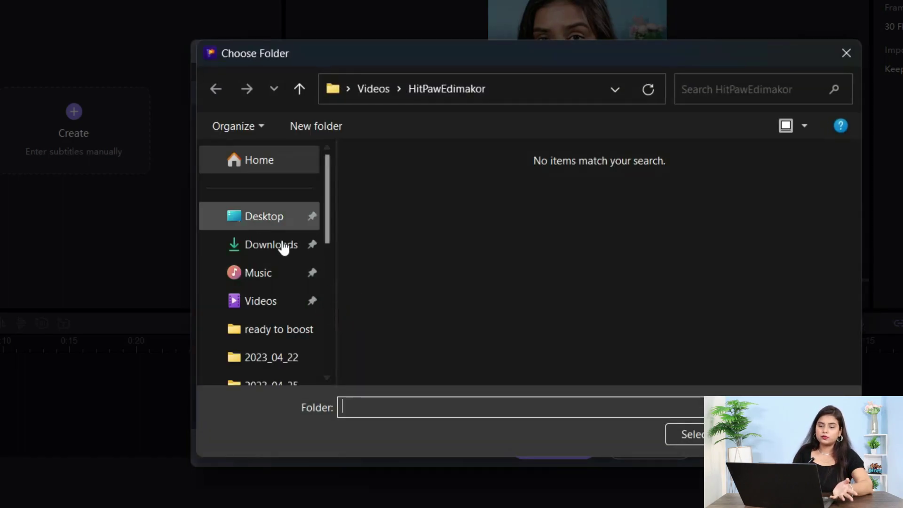
left_click(846, 52)
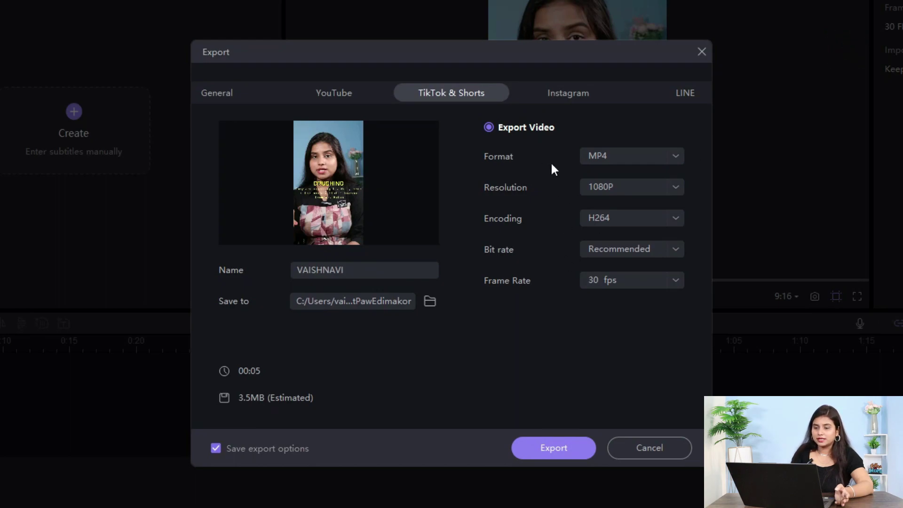
Export as MP4 at 1080P and 30 fps, then open the output folder.
left_click(616, 157)
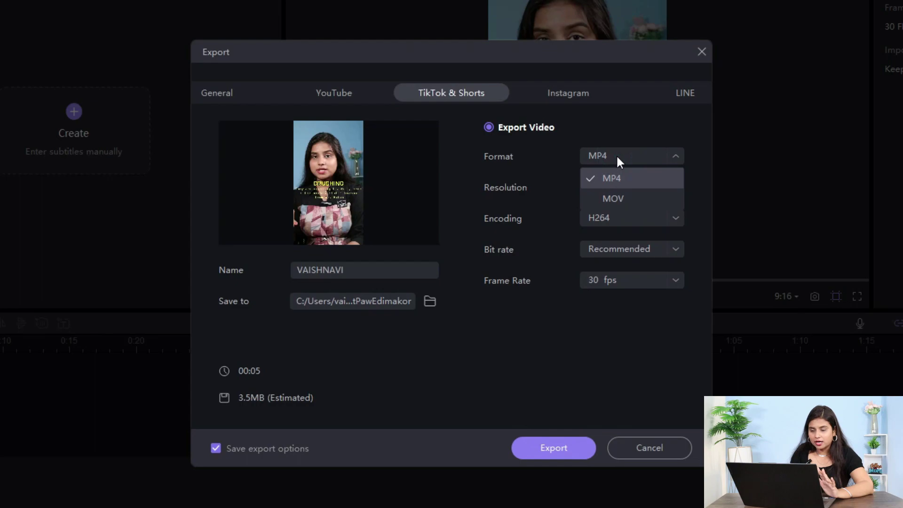
left_click(616, 158)
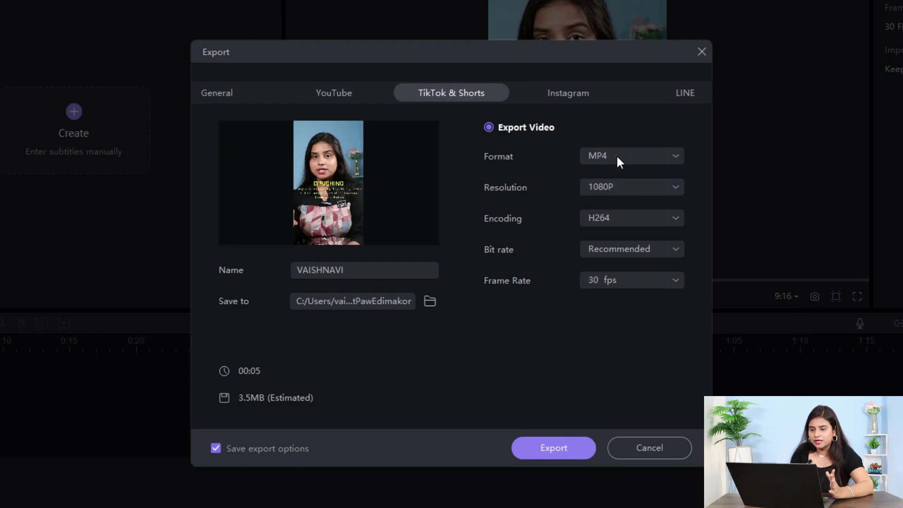
left_click(620, 187)
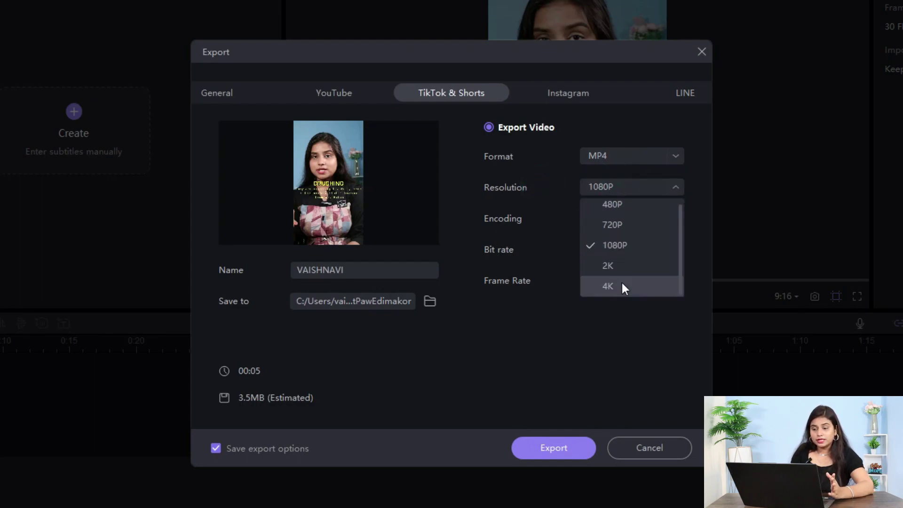
left_click(614, 245)
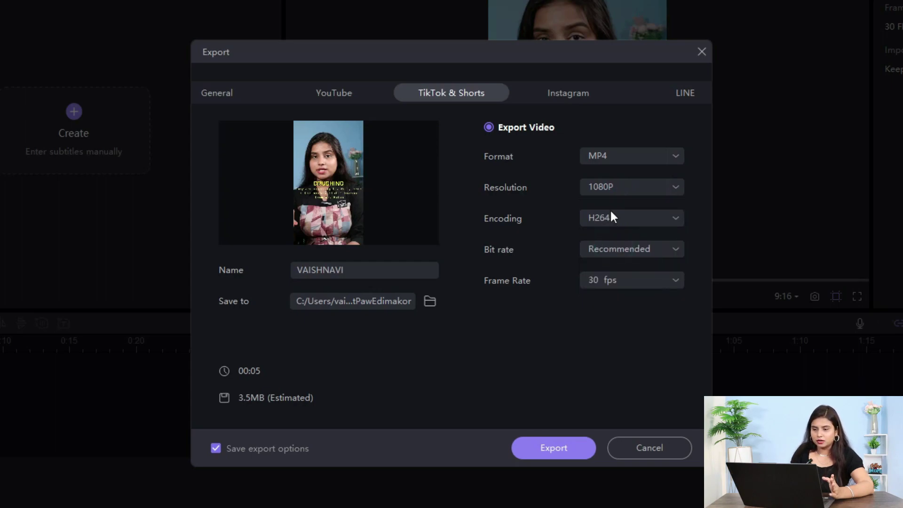
left_click(625, 281)
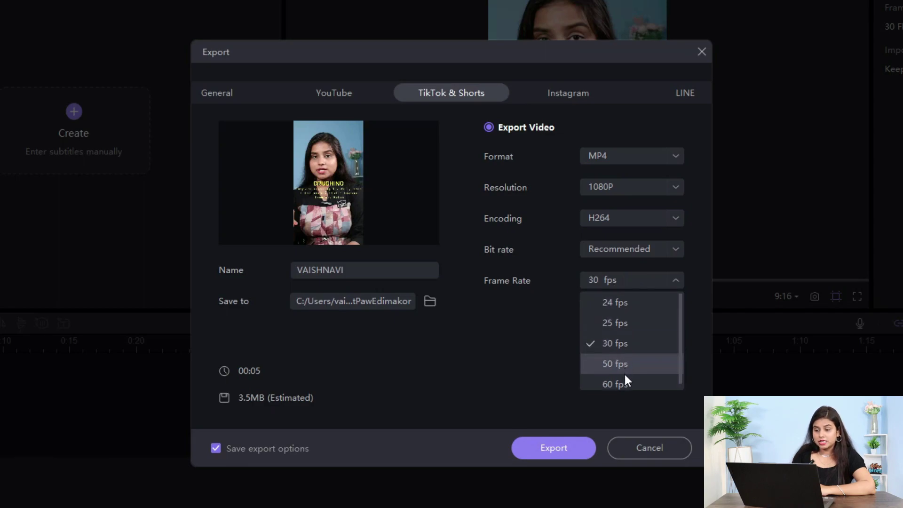
left_click(623, 344)
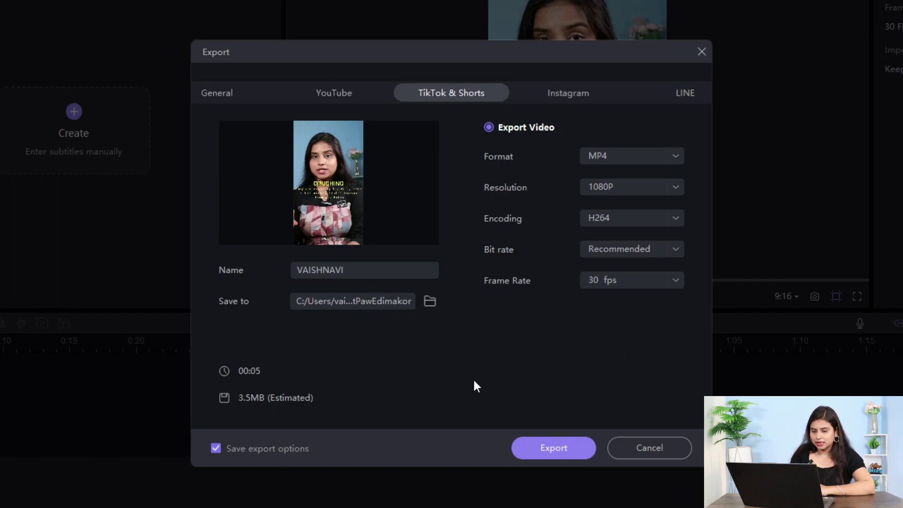
left_click(550, 449)
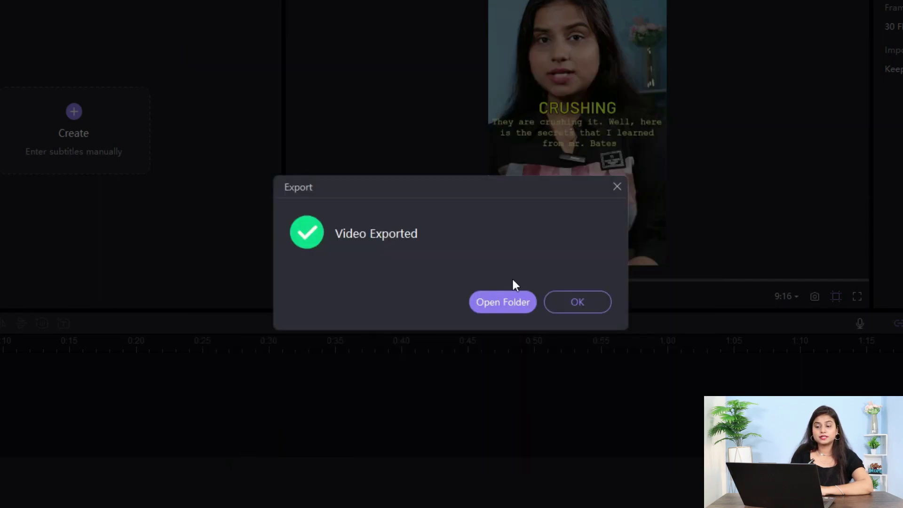
left_click(502, 304)
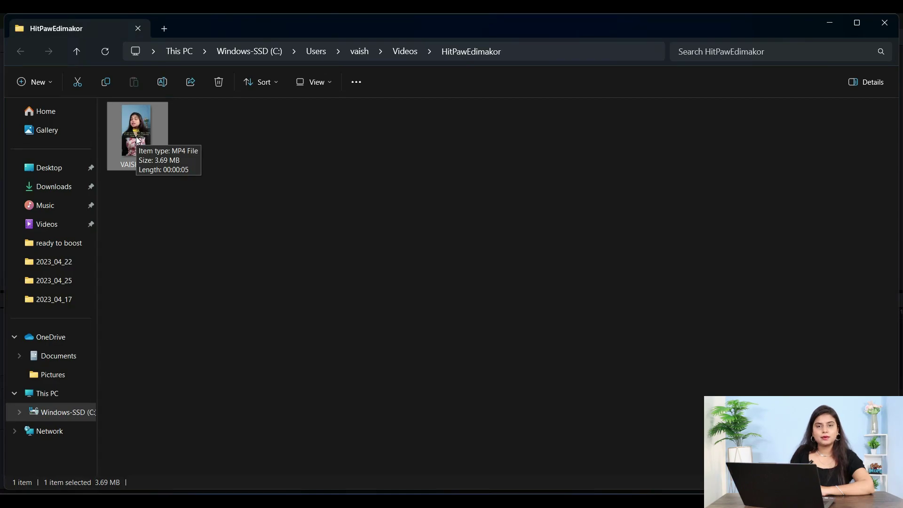
Play the exported 5-second MP4 in the media player.
double_click(138, 139)
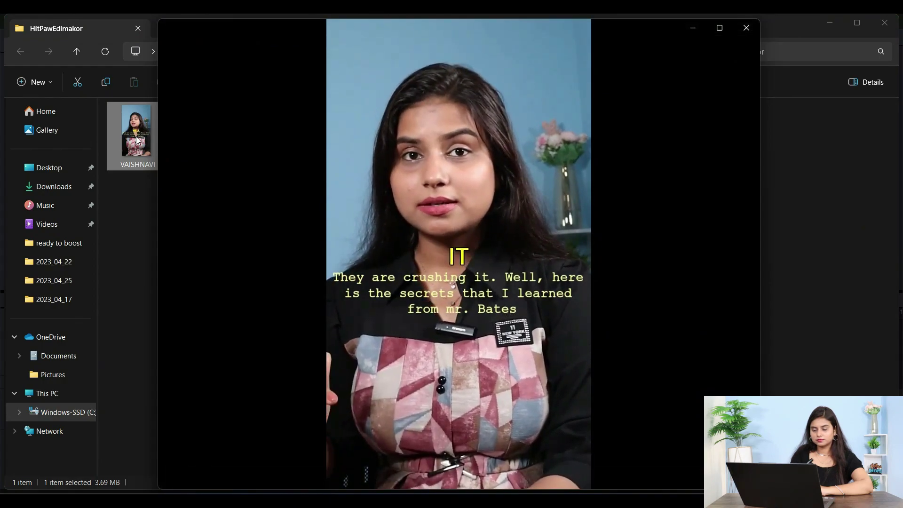
mouse_move(518, 89)
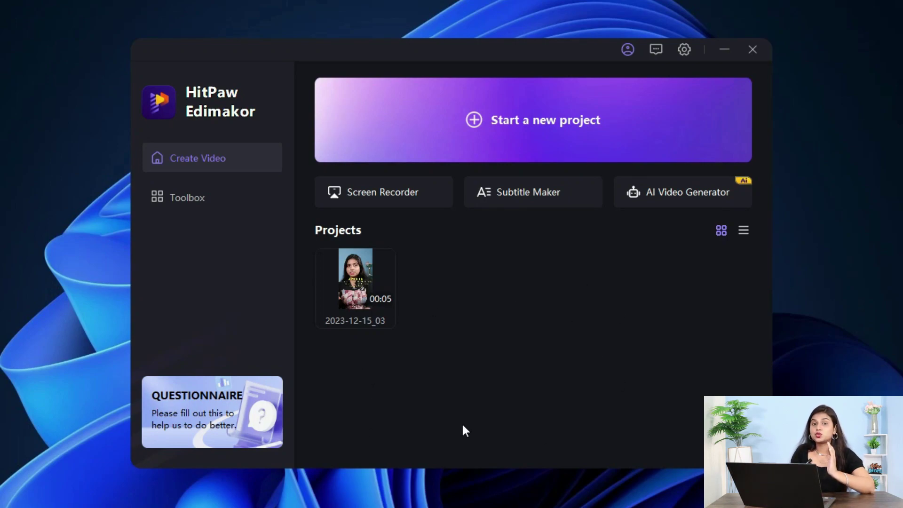
Go to Toolbox from the Edimakor home screen sidebar.
left_click(208, 196)
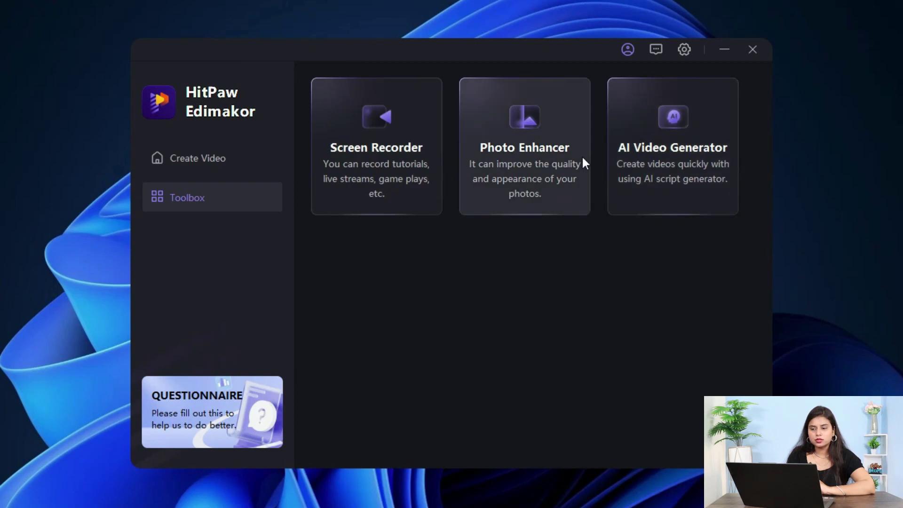
Enhance a portrait photo to 2340×4160 in Photo Enhancer, then cancel the download.
left_click(548, 137)
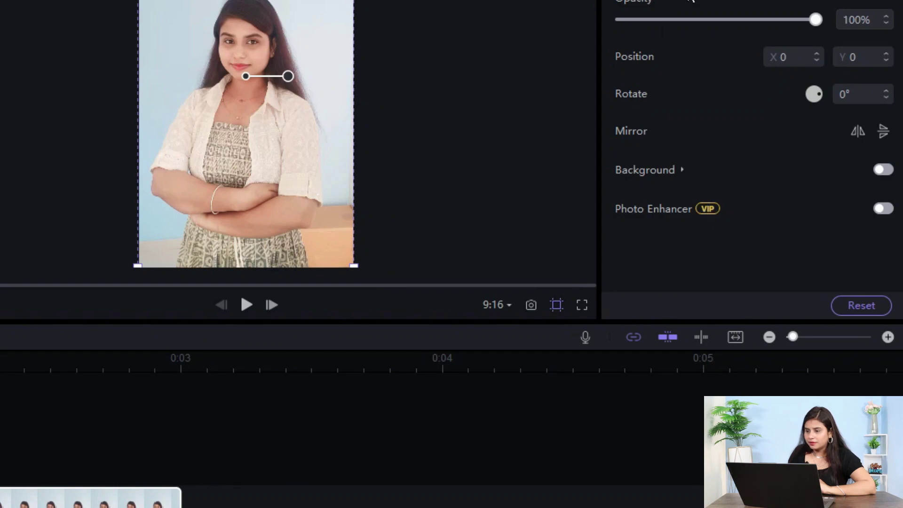
left_click(886, 209)
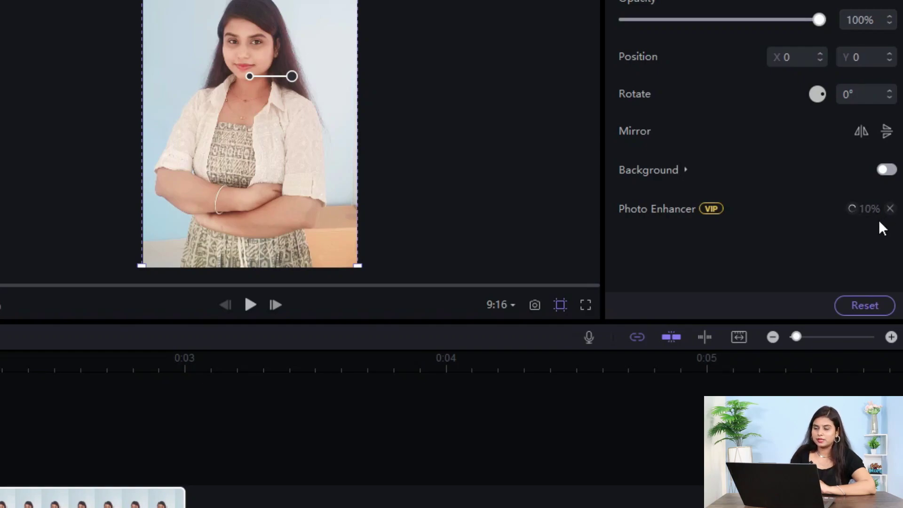
key("super+a")
left_click(587, 396)
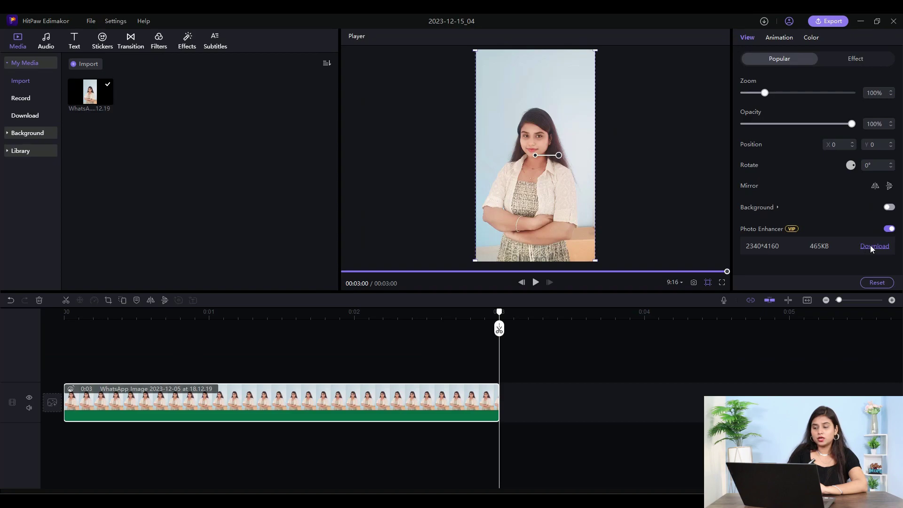
left_click(875, 246)
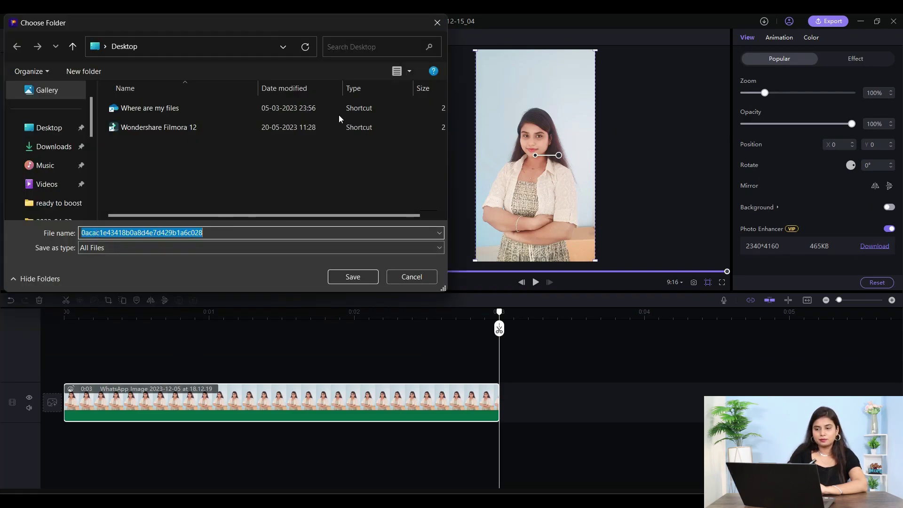
left_click(438, 22)
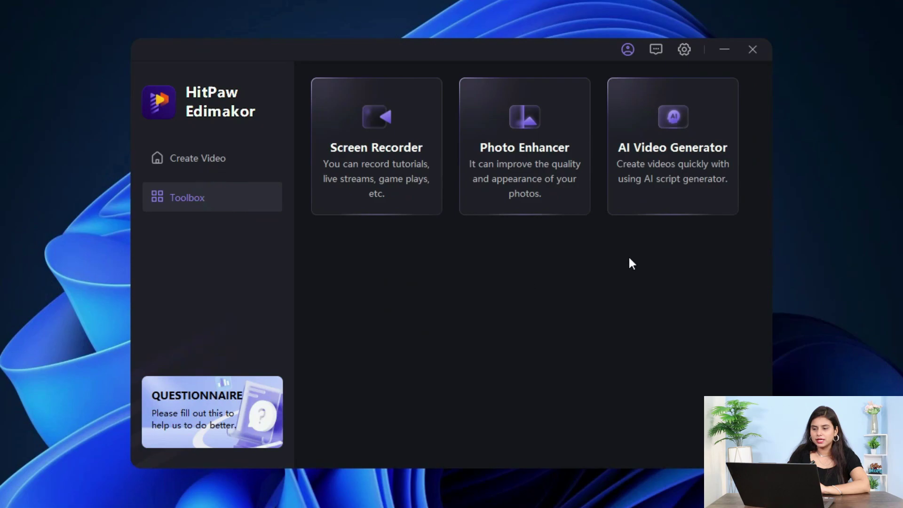
In the AI Video Generator, enter a short self-introduction with the user's name as the topic.
left_click(672, 155)
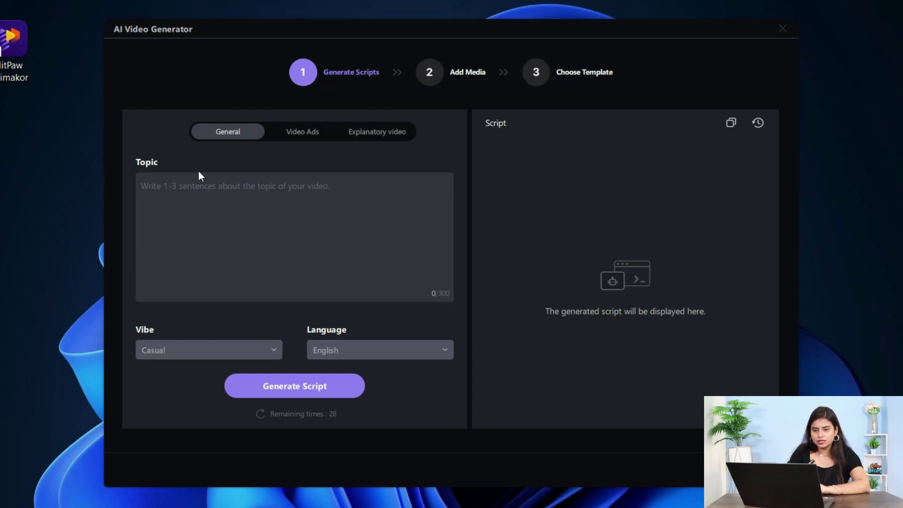
left_click(195, 187)
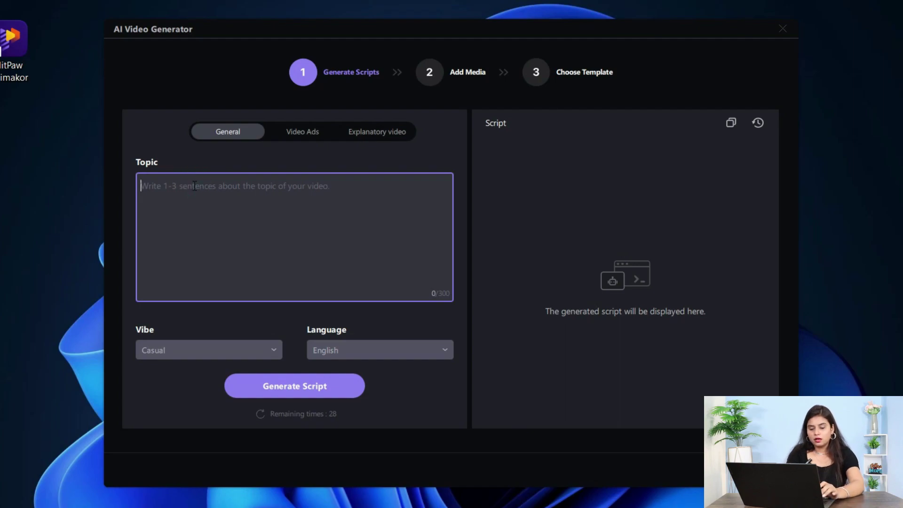
type("HELLO, MY ")
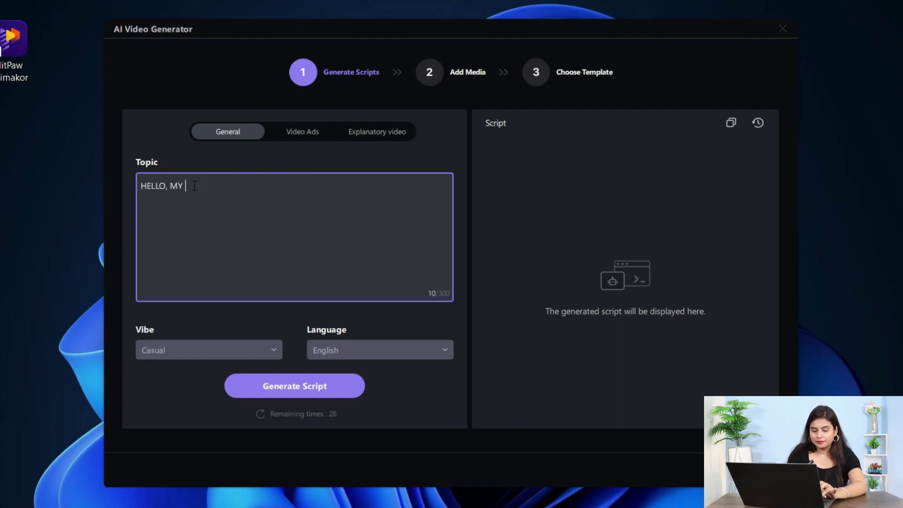
type("IS VAISHNAVI")
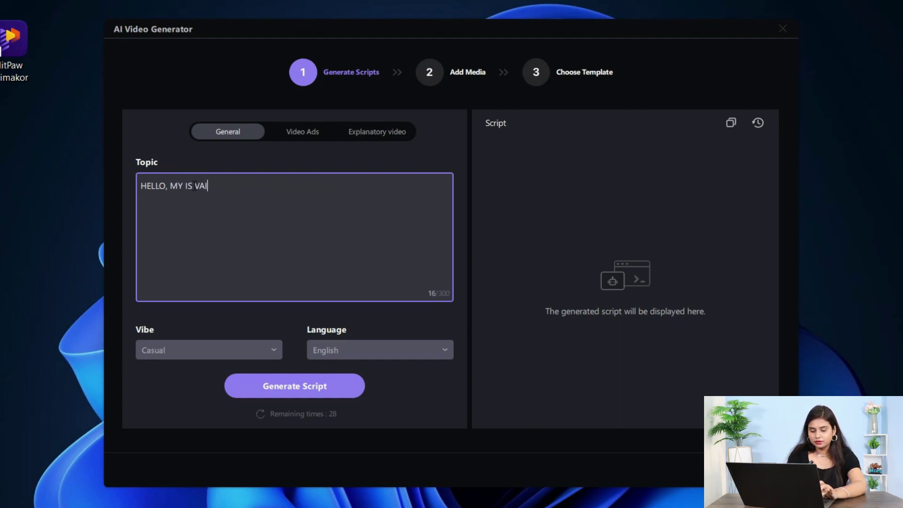
Set the script vibe to Professional and keep the language as English.
left_click(189, 349)
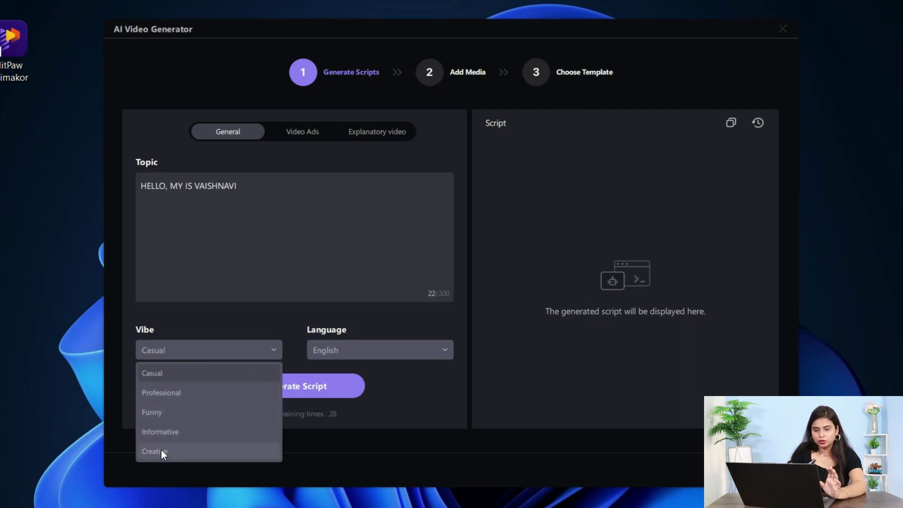
left_click(175, 391)
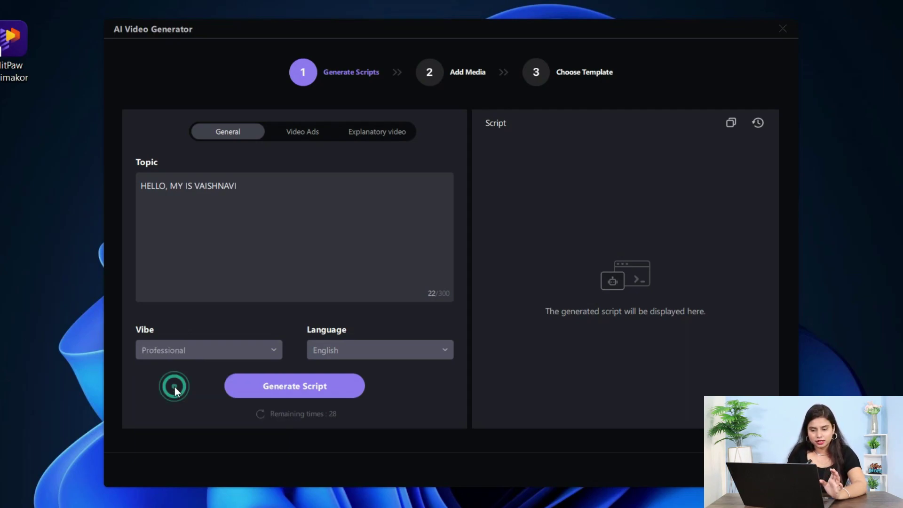
left_click(356, 350)
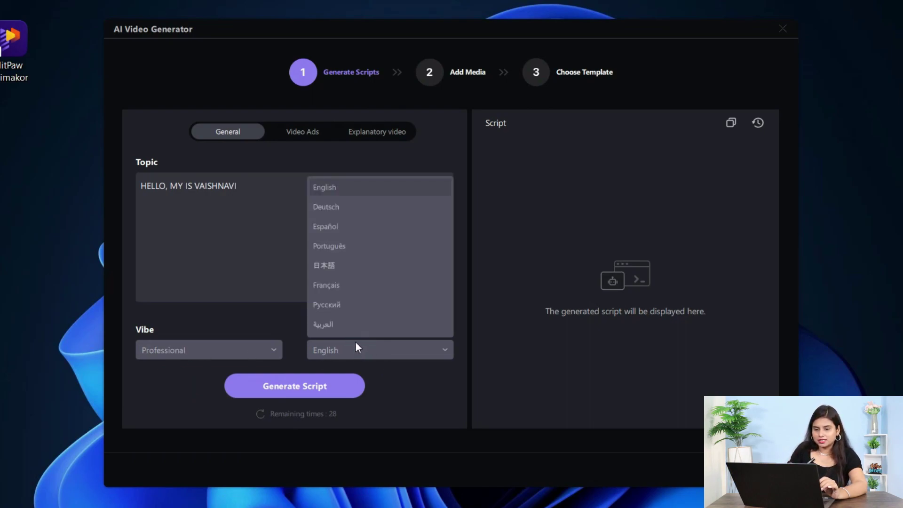
scroll(364, 326, "down", 3)
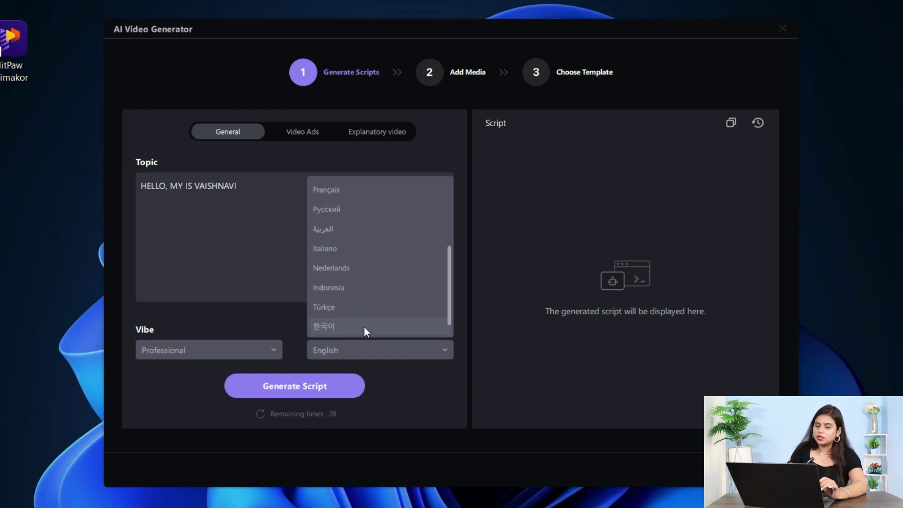
double_click(343, 349)
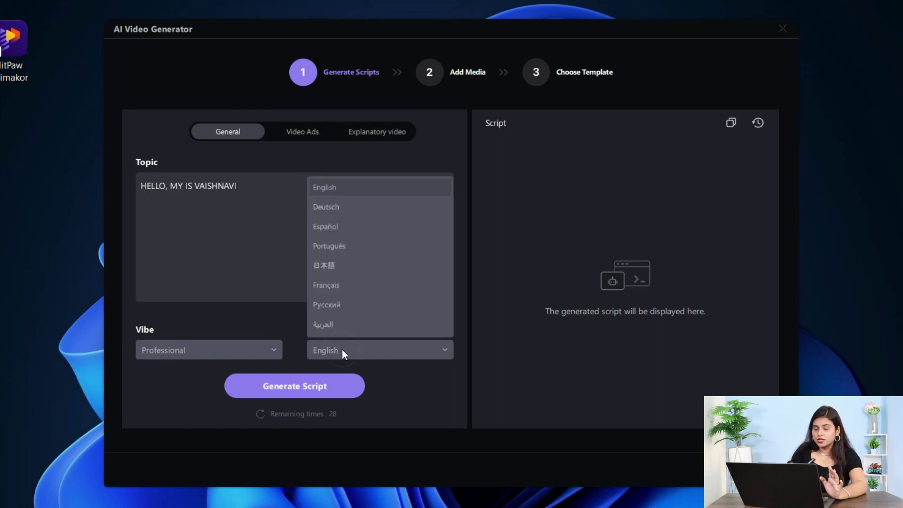
Generate the 'Unveiling the Power of Personalized Video Messages' script, review it, and continue to Add Media.
left_click(295, 385)
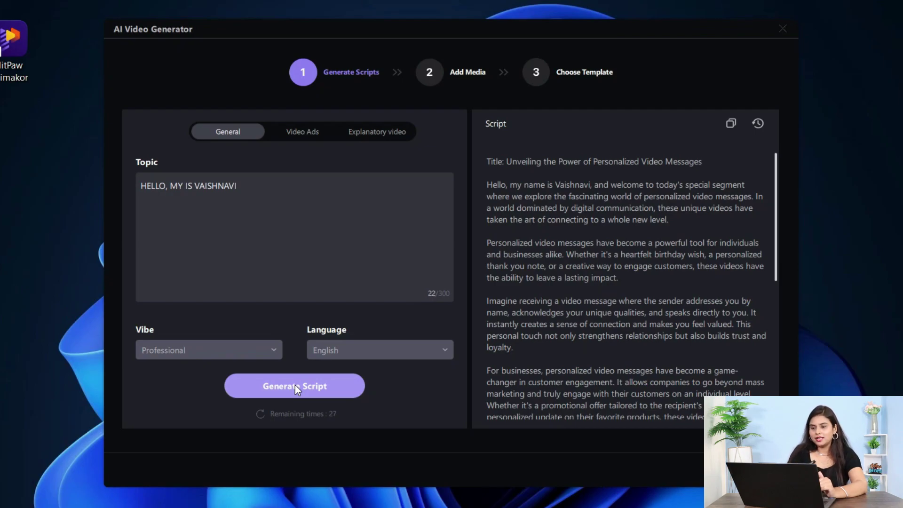
scroll(618, 357, "down", 10)
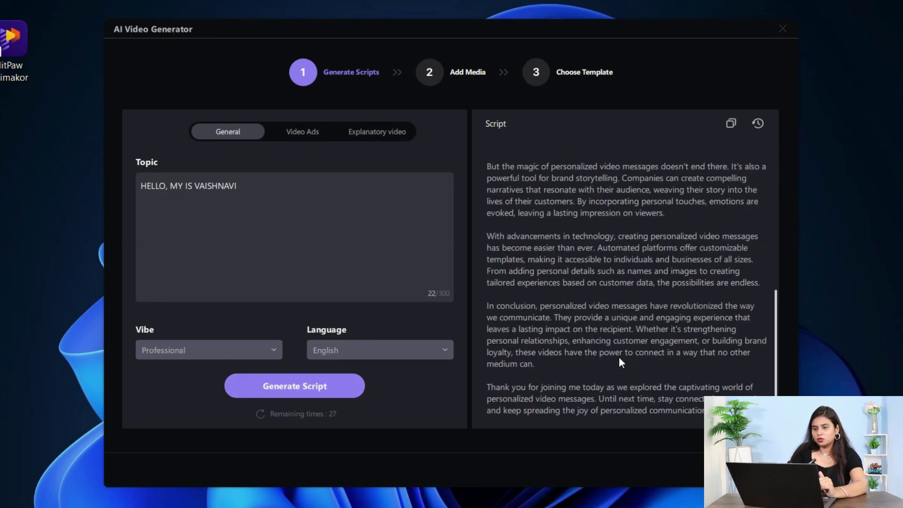
scroll(619, 356, "up", 10)
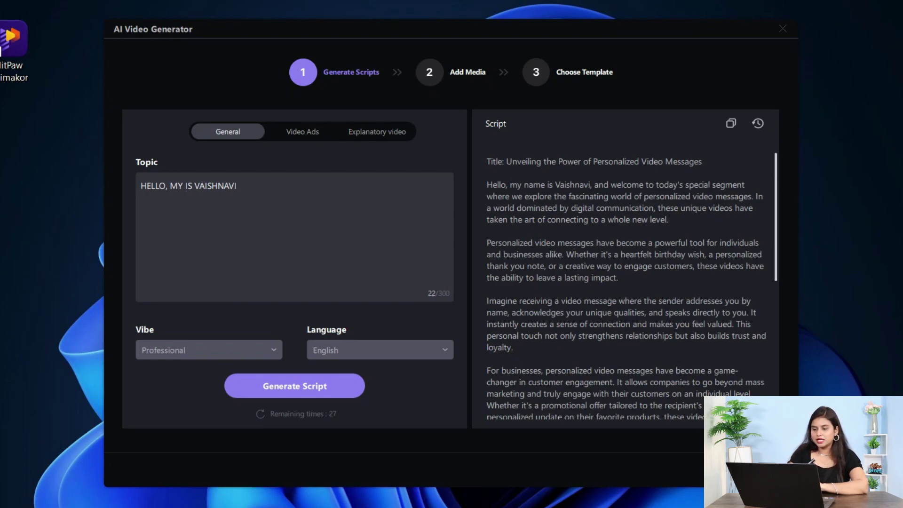
left_click(753, 471)
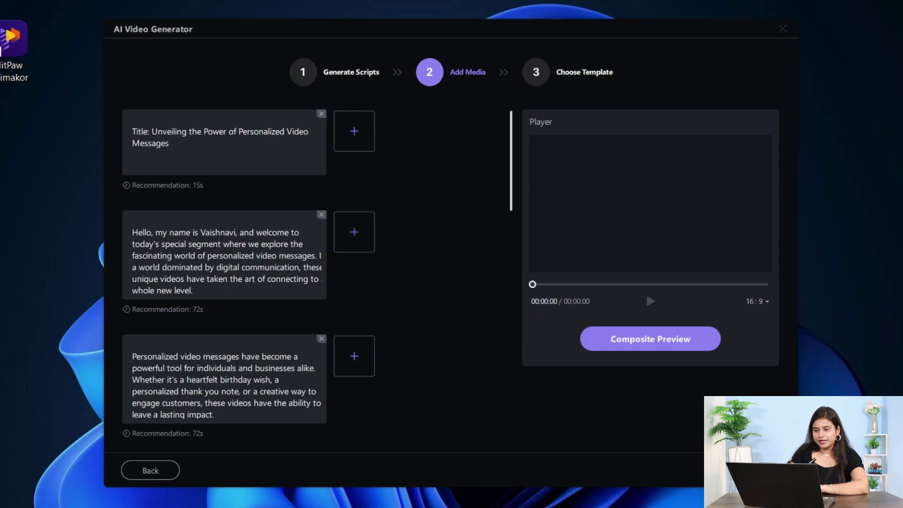
Advance from Add Media to the Choose Template step with its intro templates.
left_click(753, 471)
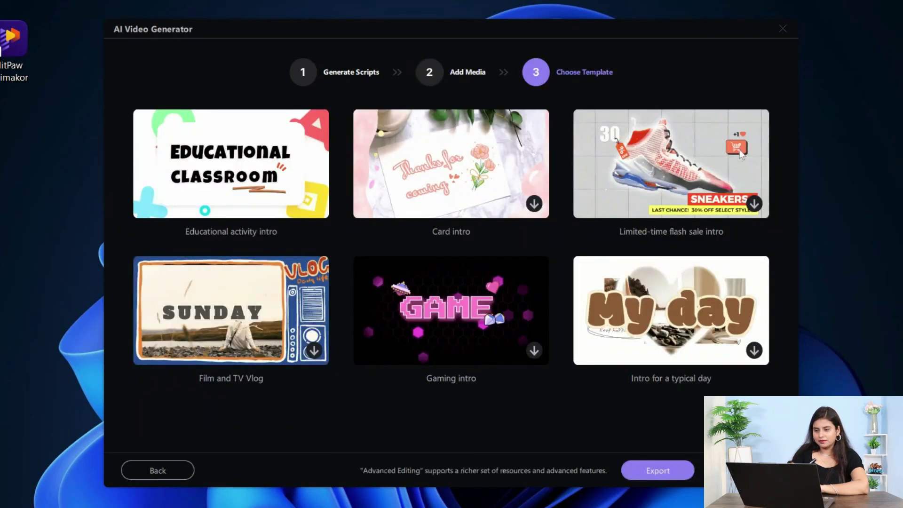